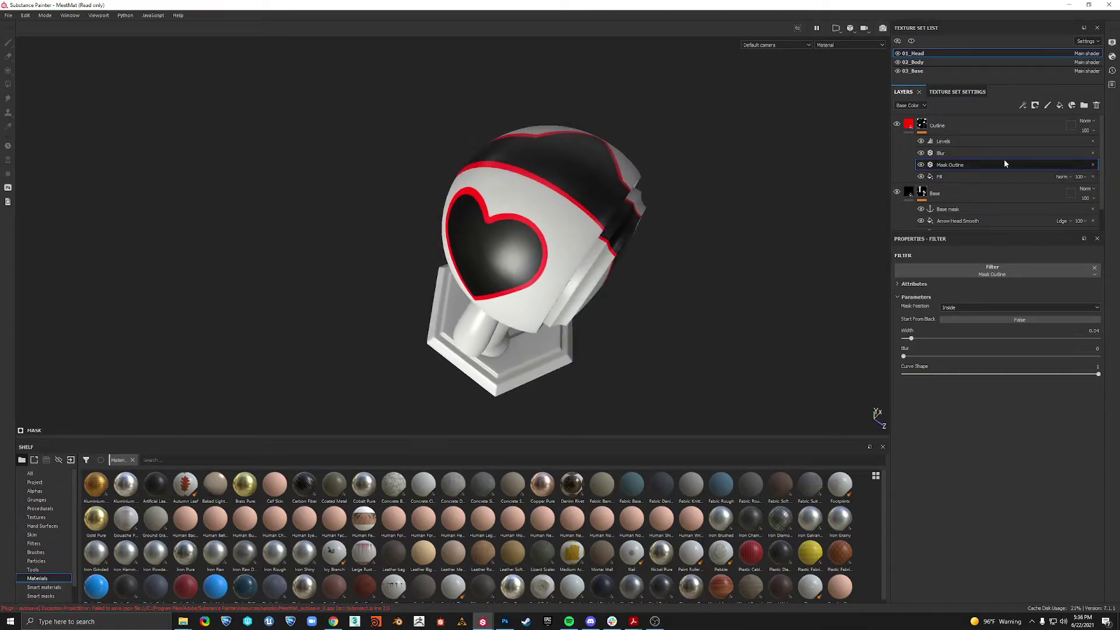
Examine the finished head material from several angles, comparing it with the red Outline layer shown and hidden
alt+drag(750, 212, 841, 146)
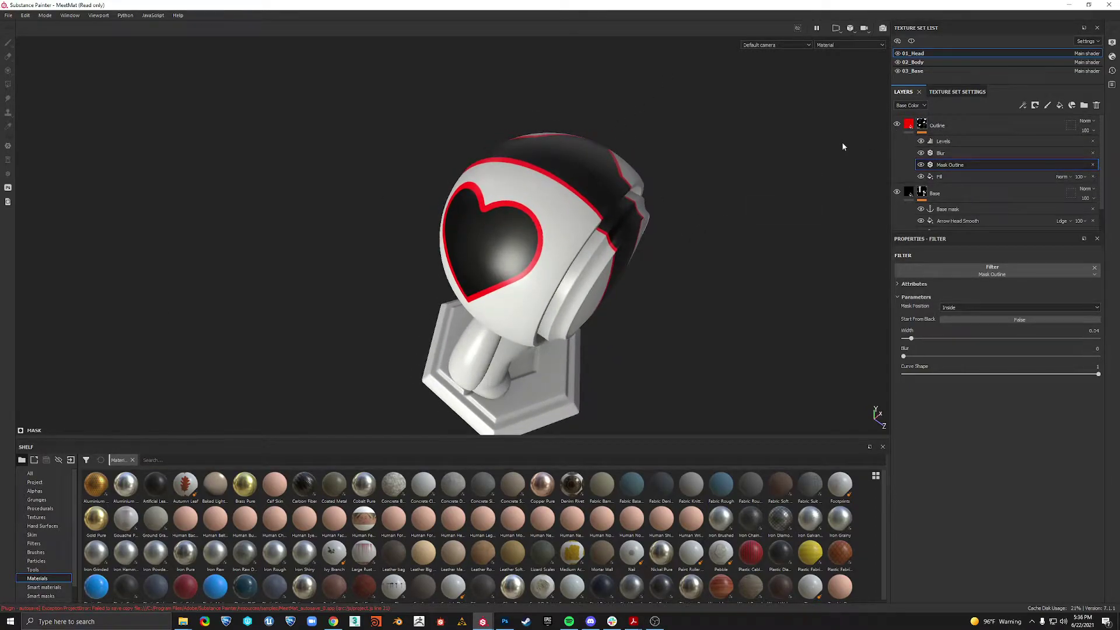
click(896, 125)
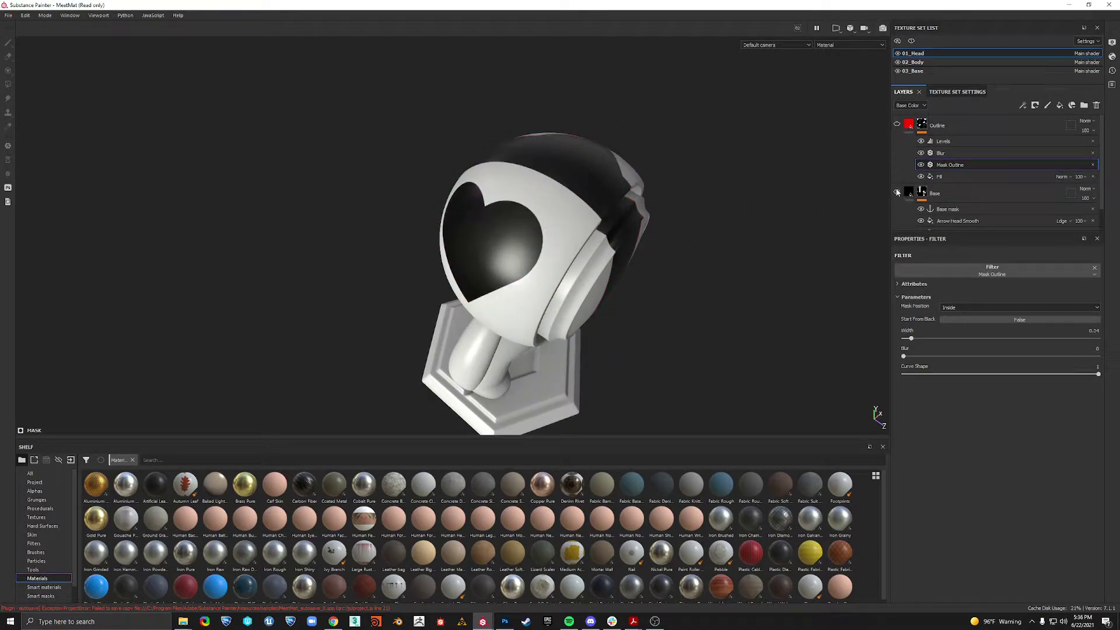
click(896, 126)
click(896, 126)
click(896, 126)
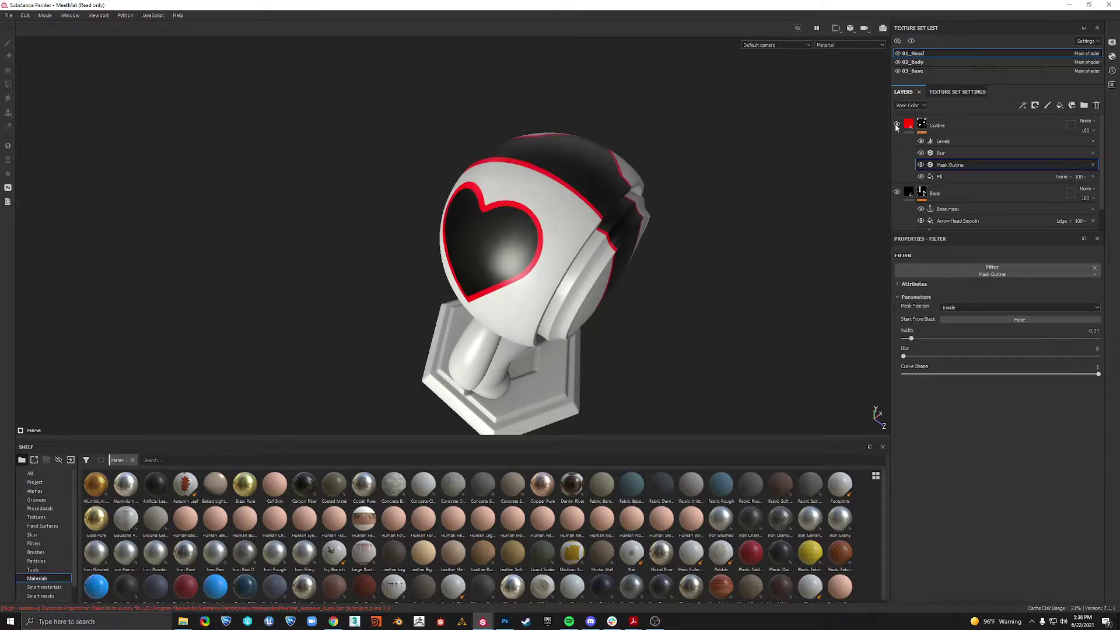
click(896, 126)
click(896, 126)
alt+drag(721, 246, 682, 218)
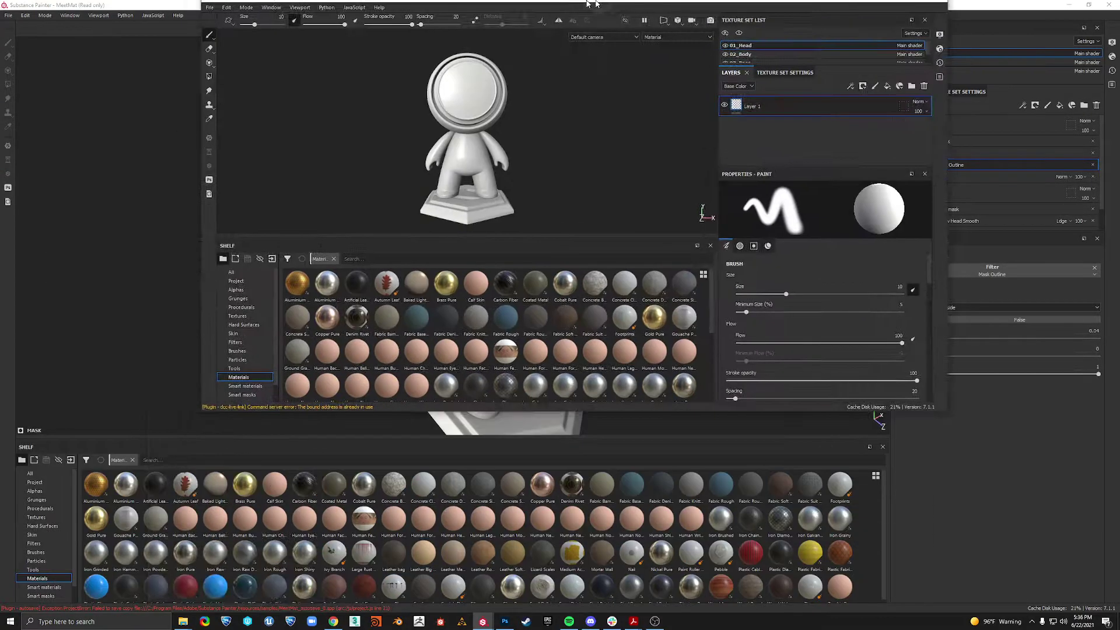
In the fresh project, delete the default layer from 01_Head and add a fill layer named Base
key(Delete)
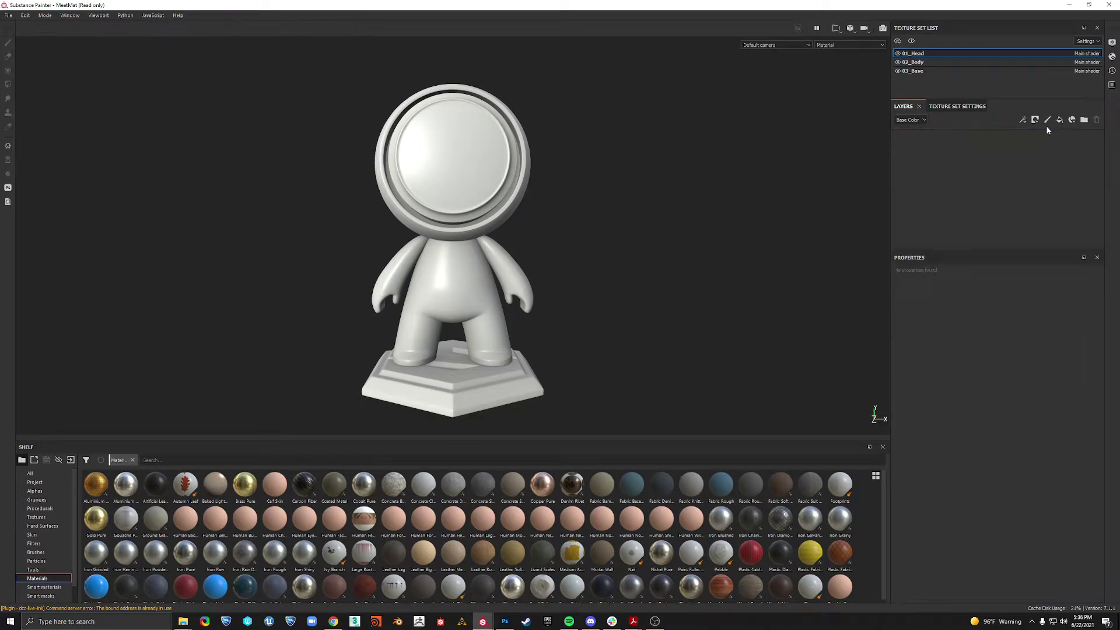
click(1059, 120)
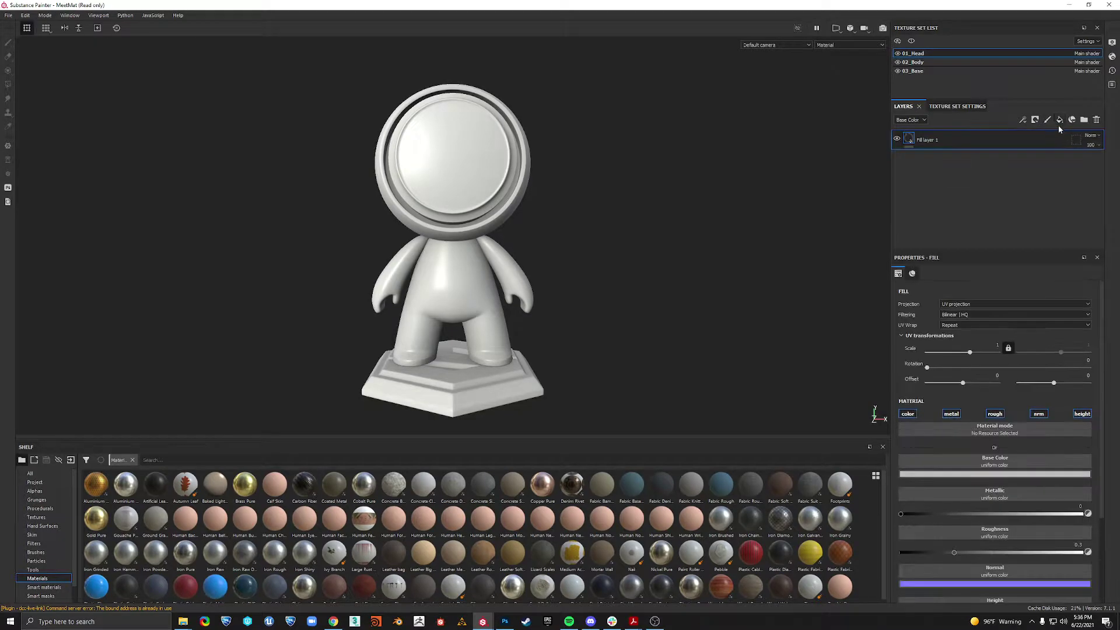
double_click(922, 140)
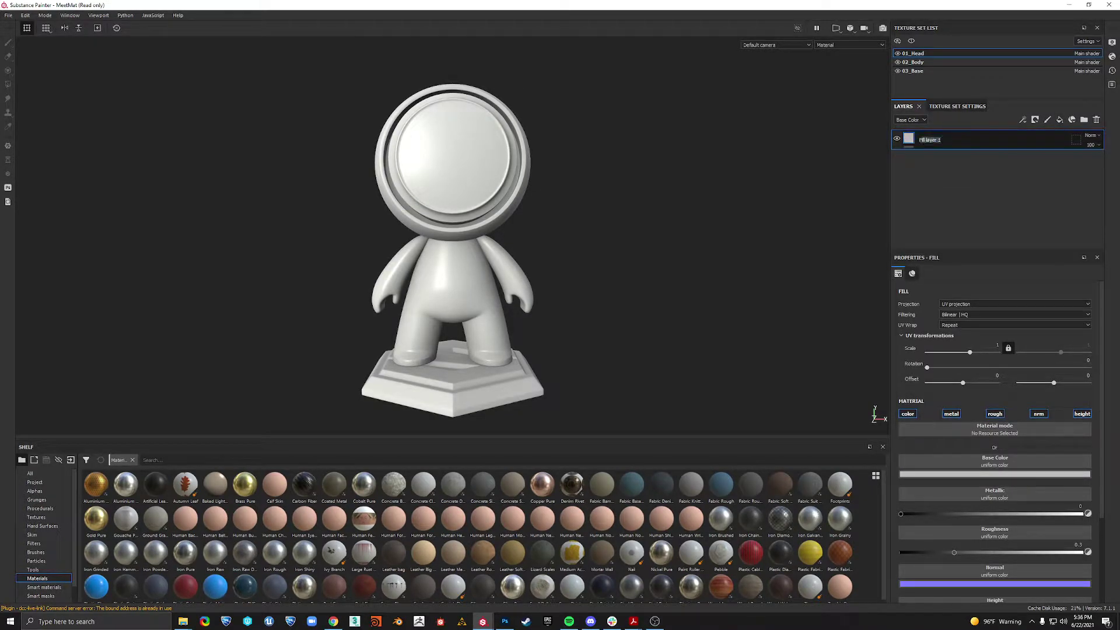
text(Base)
key(Return)
Set the Base layer's base color to black (000000) and give the layer a black mask
click(994, 474)
click(1002, 563)
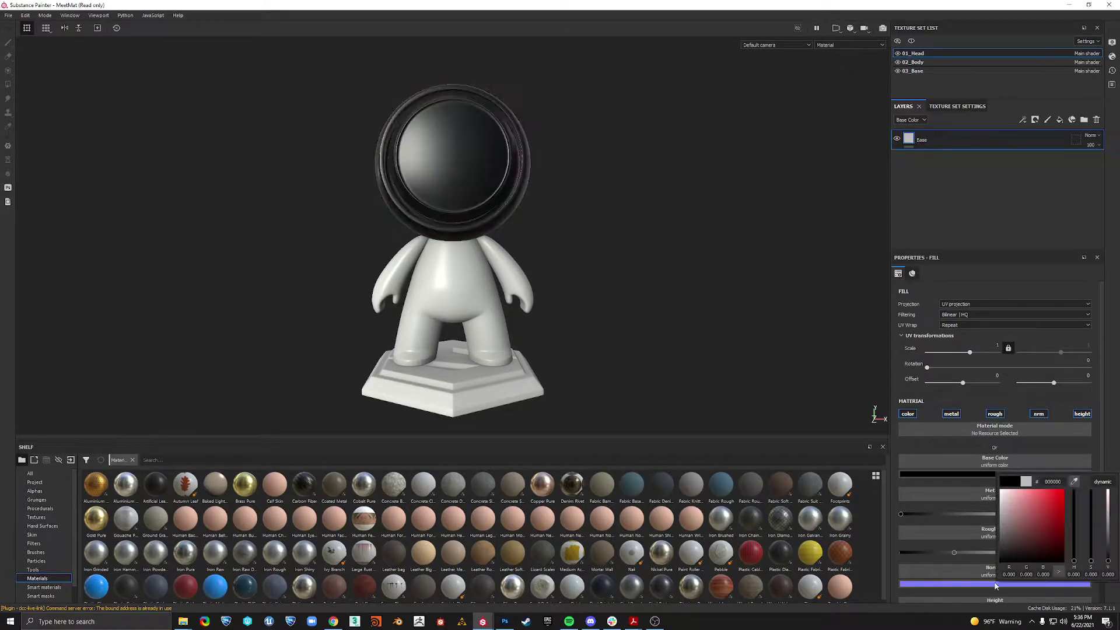
right_click(914, 139)
click(940, 149)
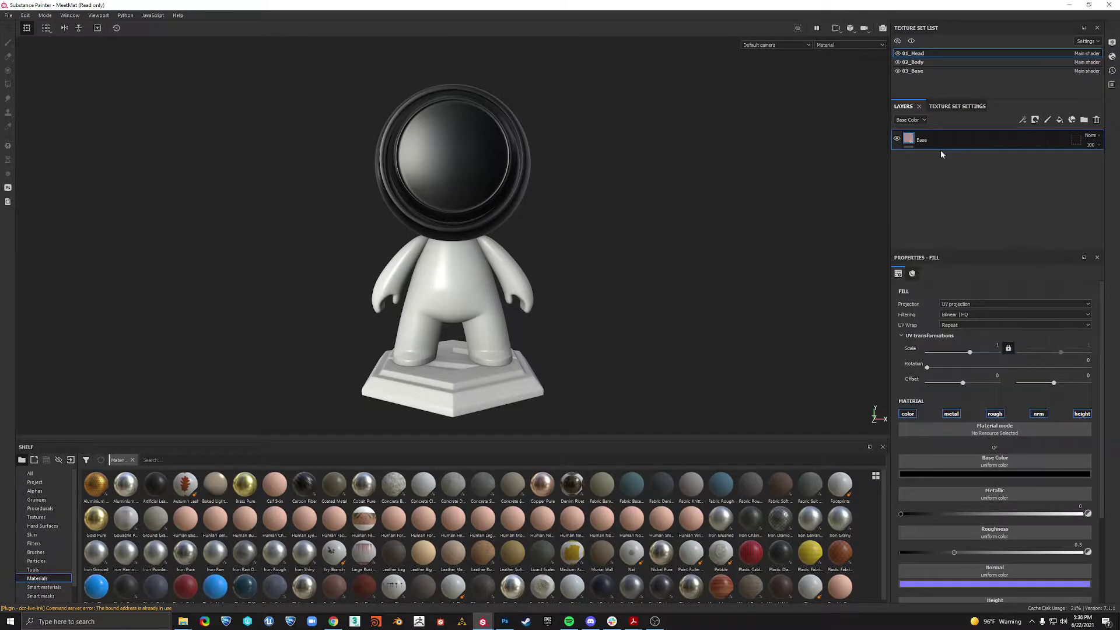
Add the Square Rectangle alpha to the Base layer's mask as a bitmap mask, finding it with the search "alpha square"
right_click(923, 139)
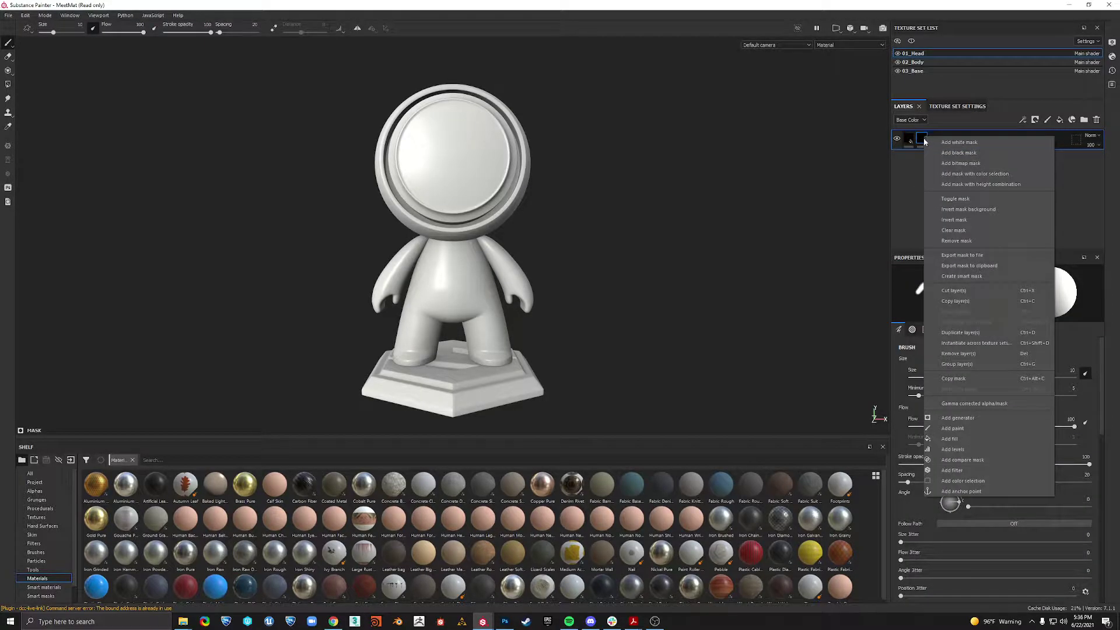
click(971, 162)
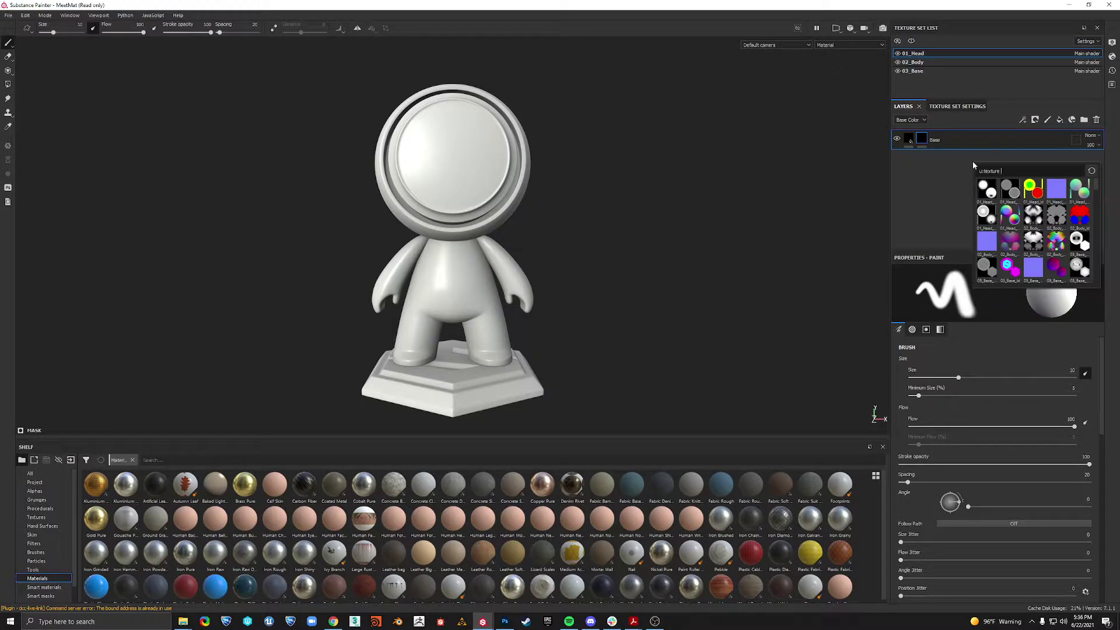
text(alpha)
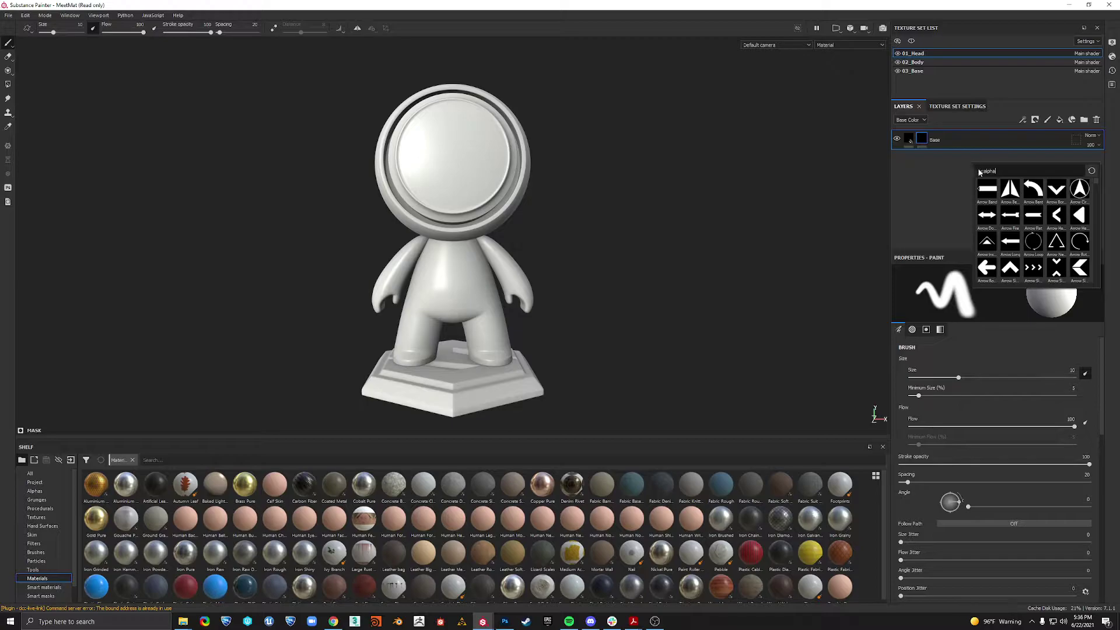
scroll(1059, 232, down, 5)
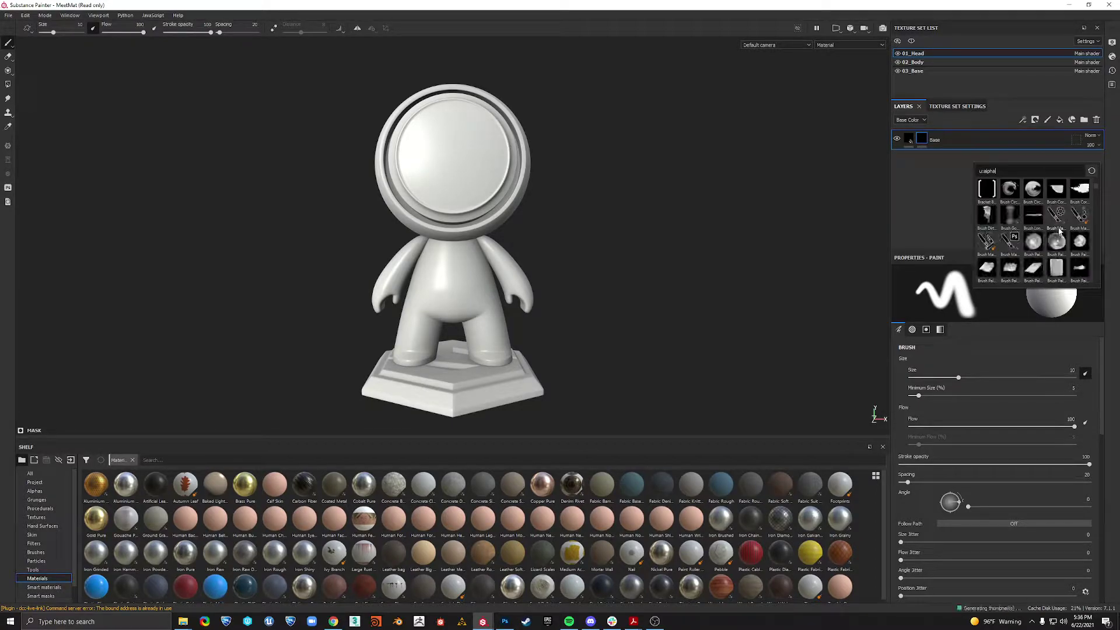
scroll(1059, 232, up, 5)
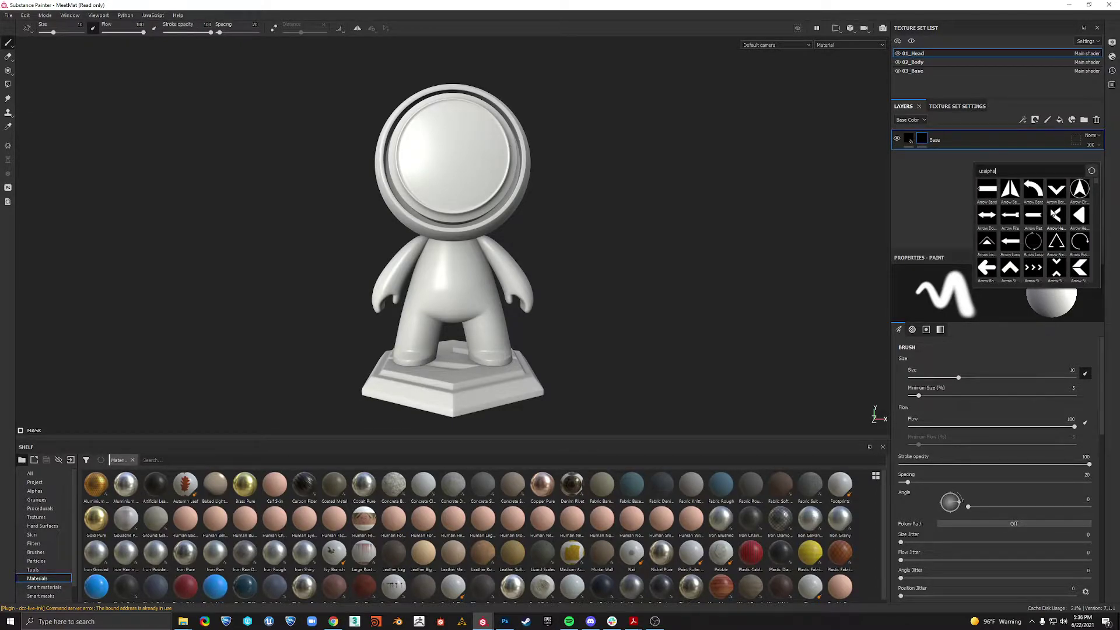
click(1022, 173)
text(square)
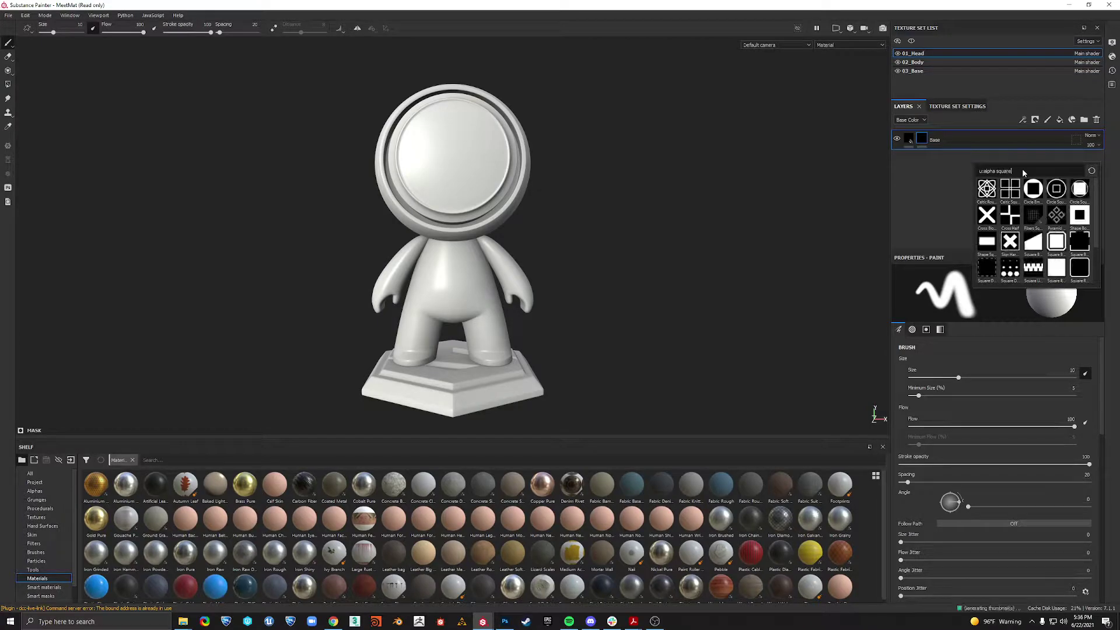
click(1055, 273)
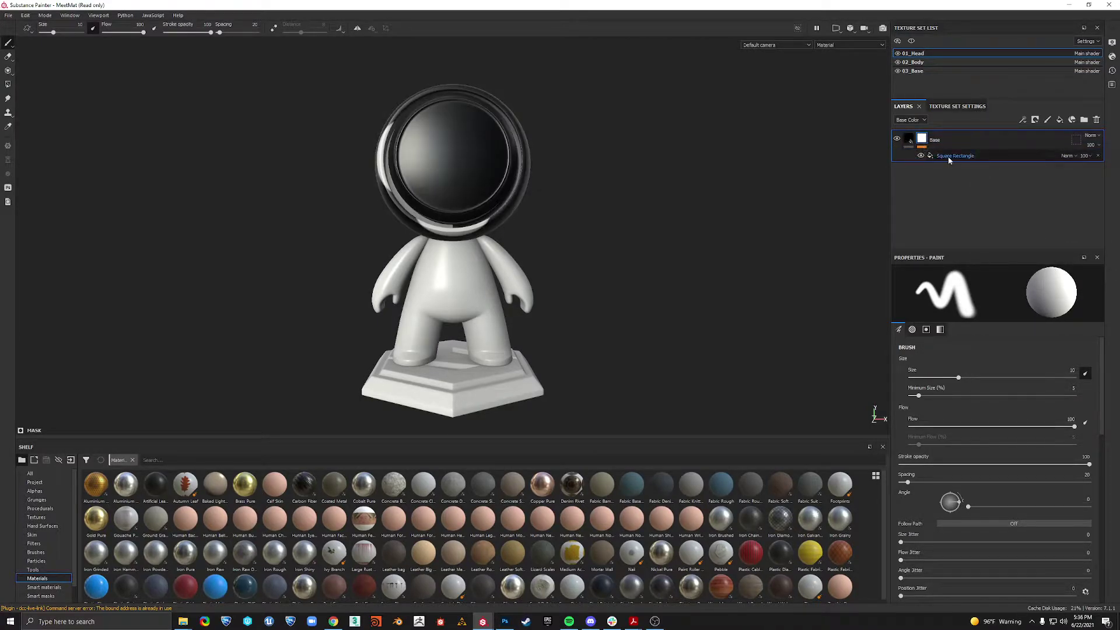
Set the Square Rectangle fill to Planar projection with UV Wrap None and a depth culling hardness of 1
click(955, 156)
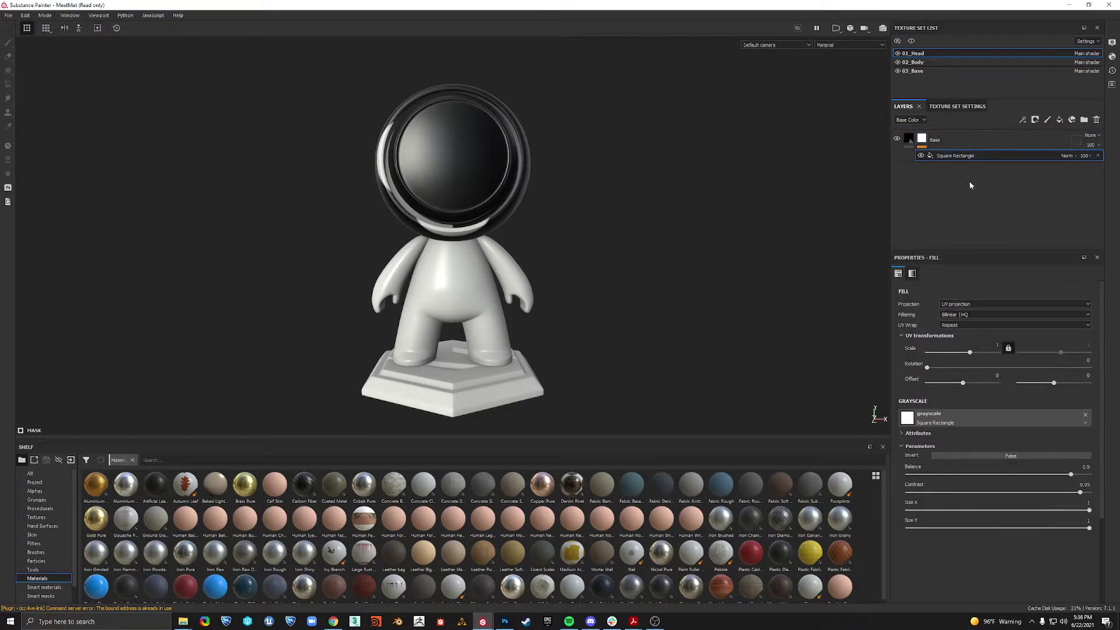
click(966, 304)
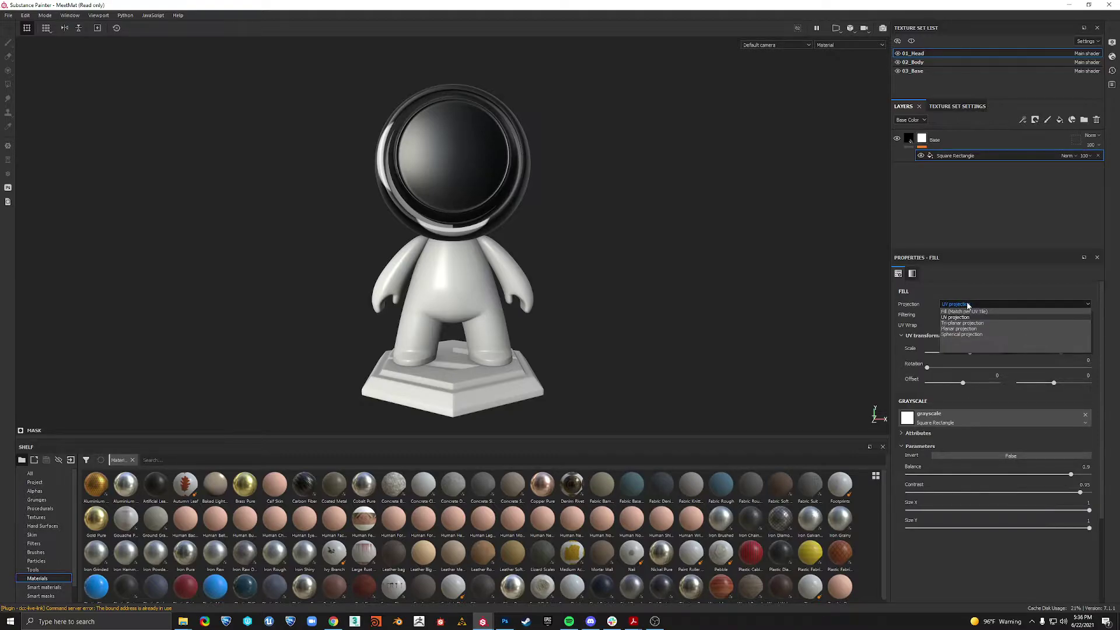
click(981, 332)
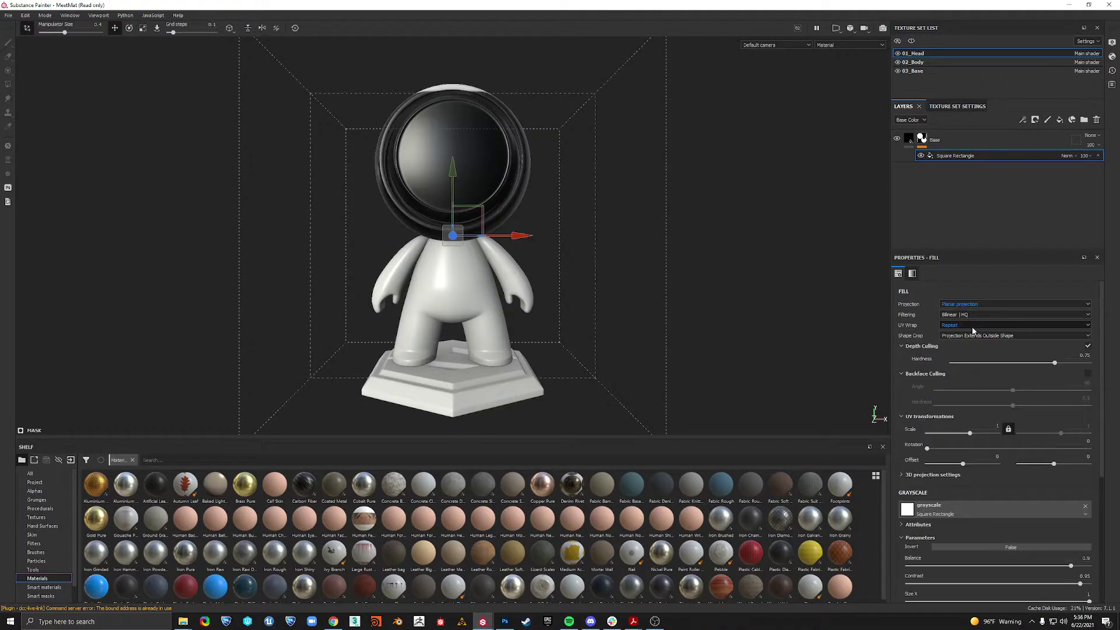
alt+drag(737, 218, 801, 264)
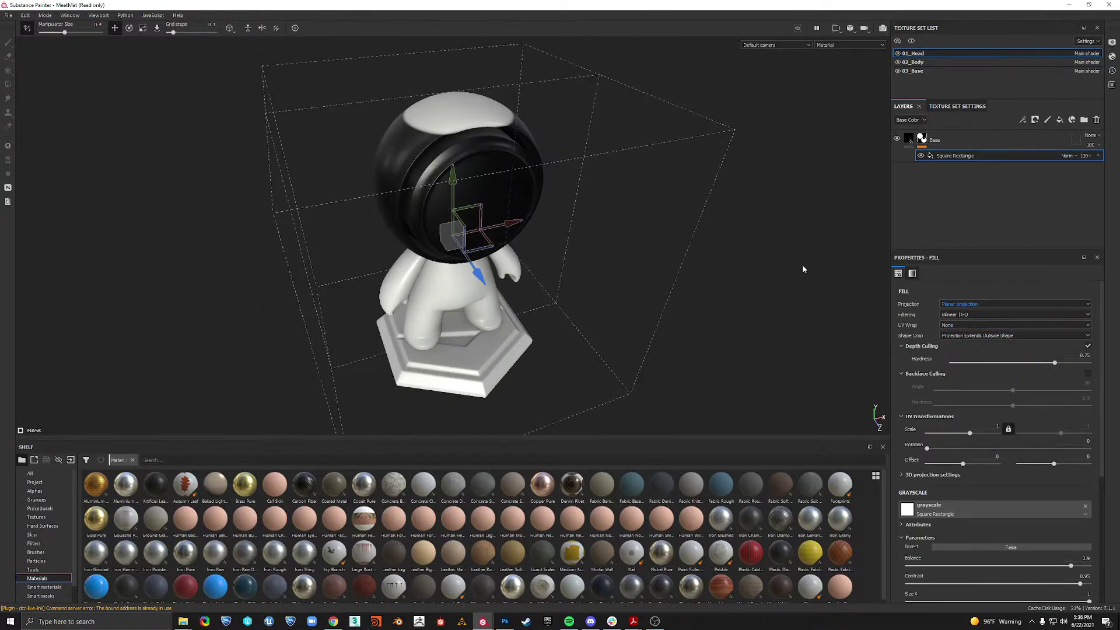
drag(1054, 364, 1091, 363)
Raise the planar projection to head height and scale it down into a narrow black stripe over the head
scroll(565, 154, down, 3)
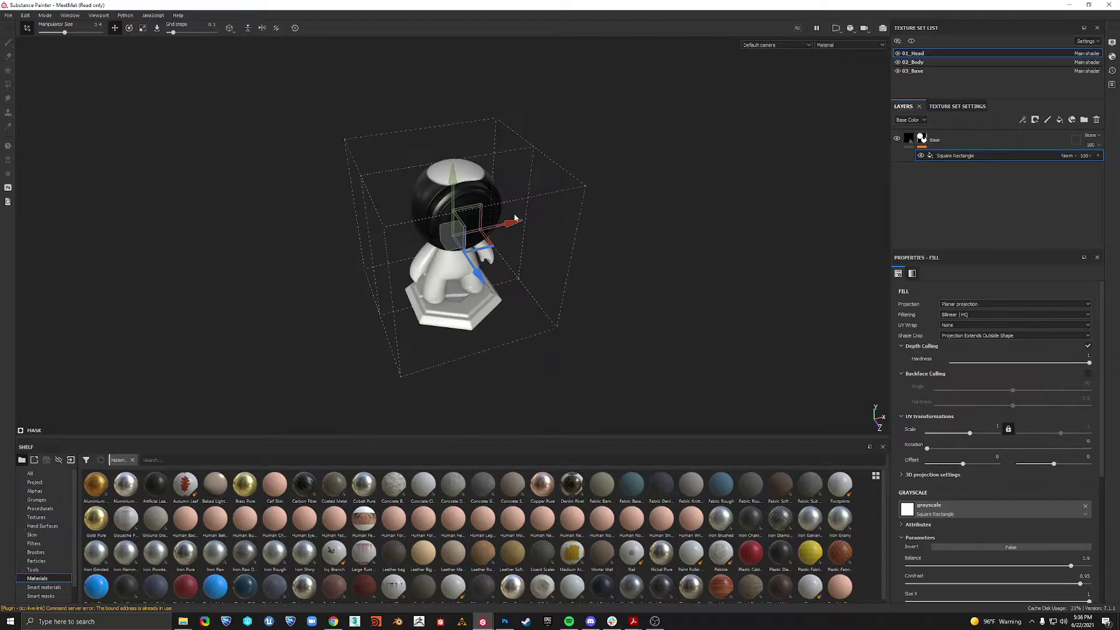
key(e)
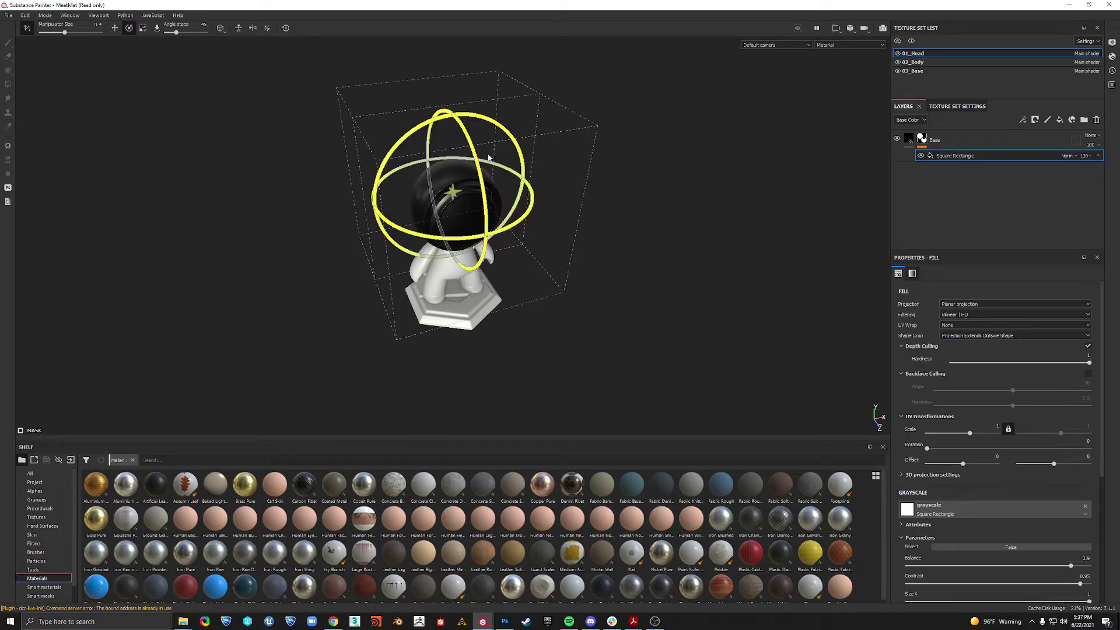
key(r)
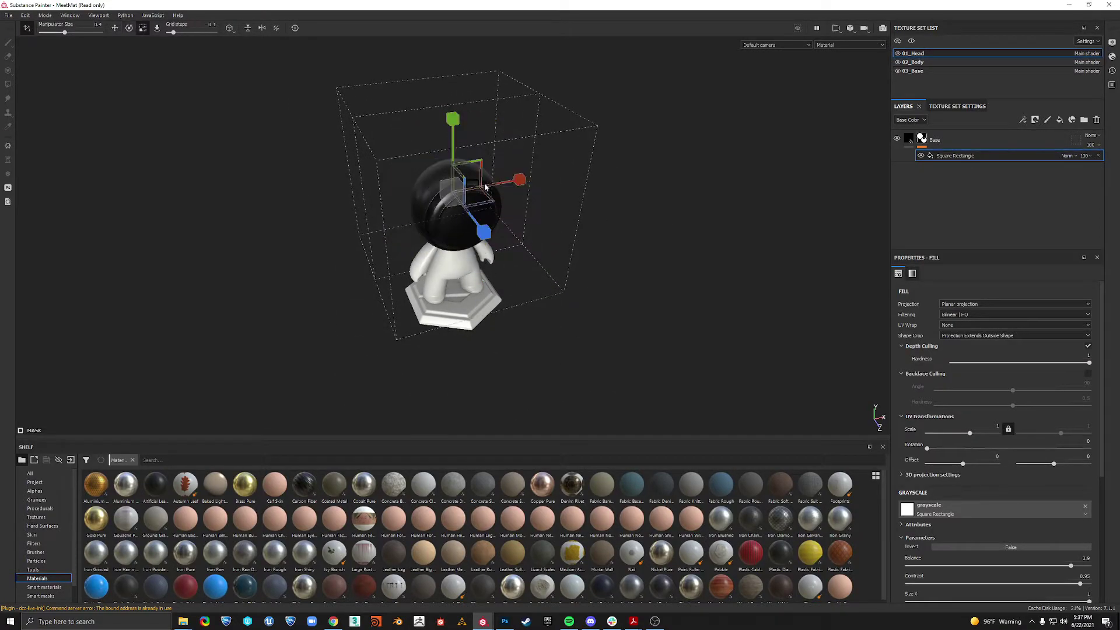
drag(409, 199, 276, 209)
alt+drag(522, 181, 466, 50)
alt+drag(585, 157, 618, 261)
scroll(528, 275, up, 5)
scroll(618, 262, down, 5)
alt+drag(617, 311, 471, 332)
alt+middle_drag(472, 331, 530, 303)
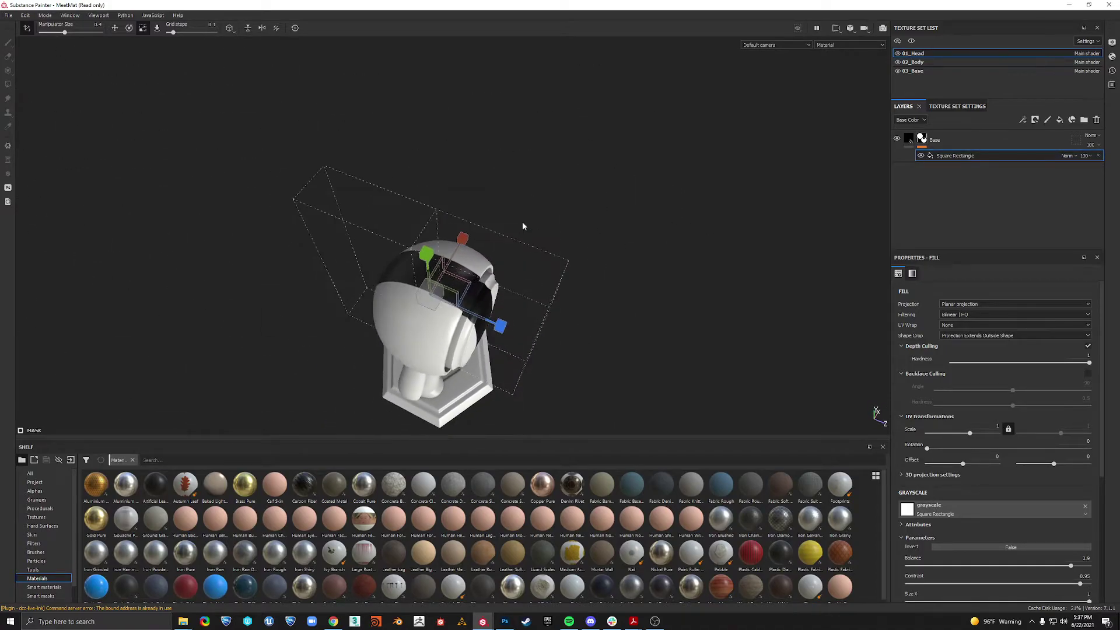
alt+drag(693, 242, 663, 234)
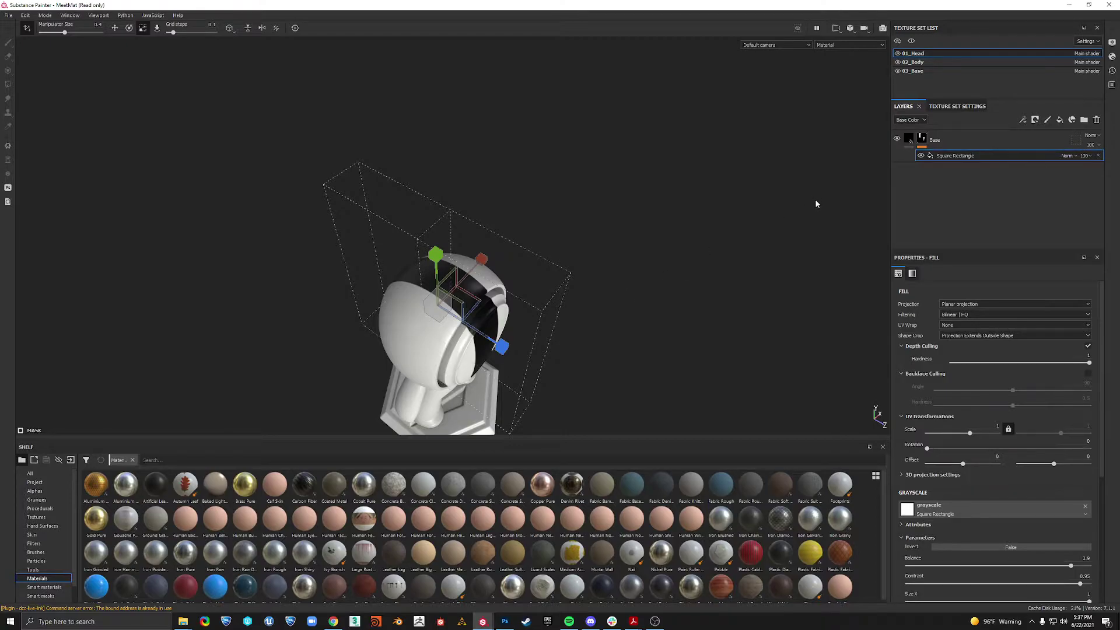
Add an anchor point to the Base layer's mask, above the Square Rectangle fill
mouse_move(930, 144)
right_click(925, 138)
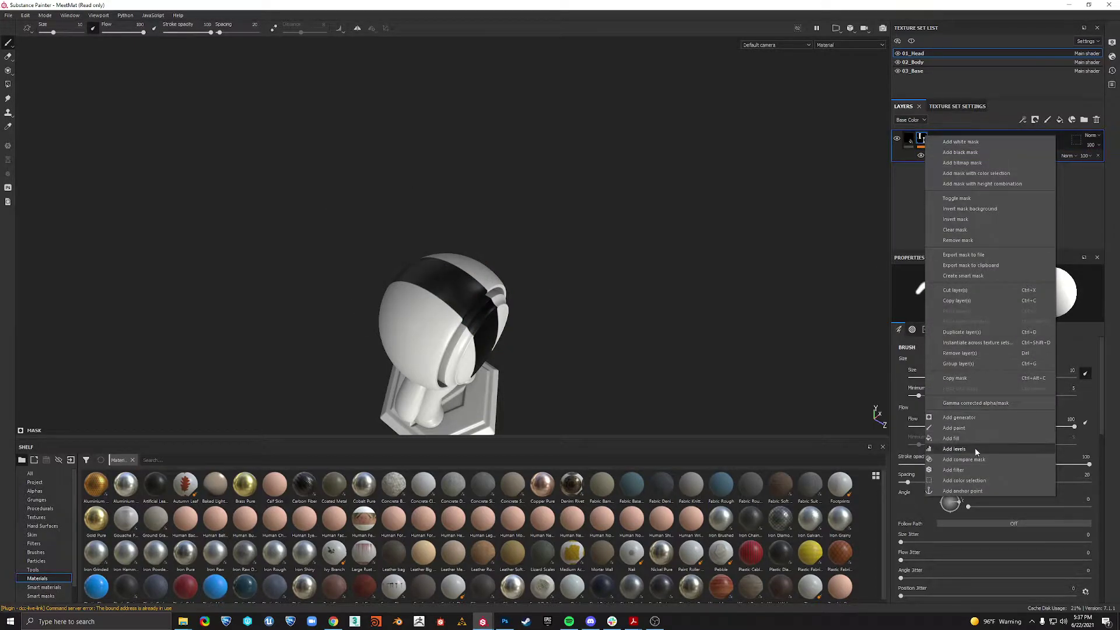
click(969, 491)
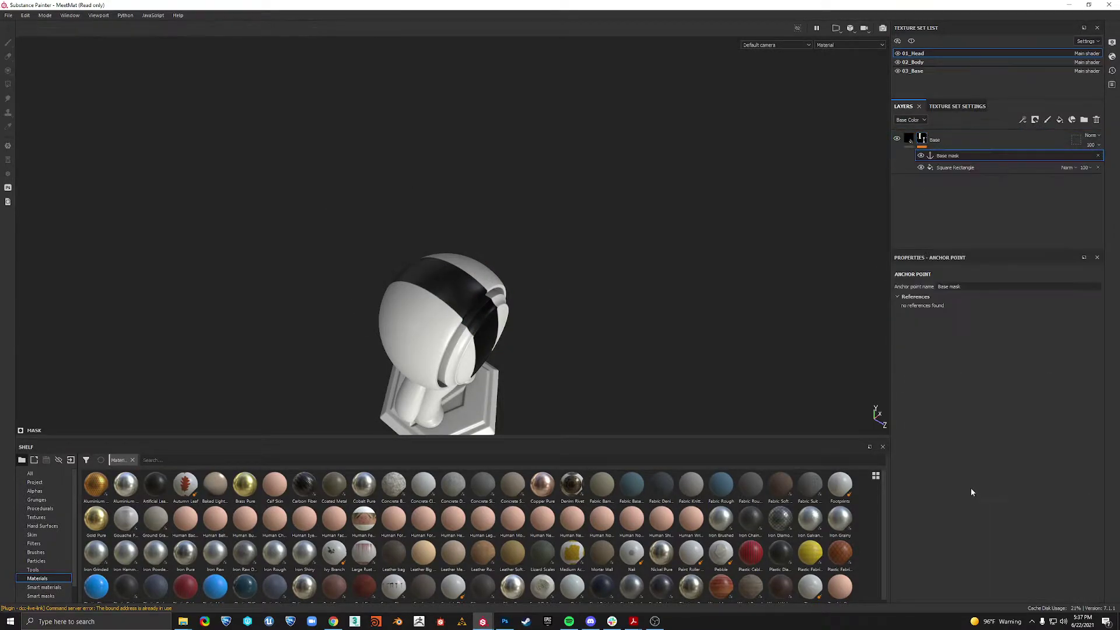
Add a fill layer named Outline above Base and set its base color to red (FF0000)
click(1060, 120)
double_click(925, 141)
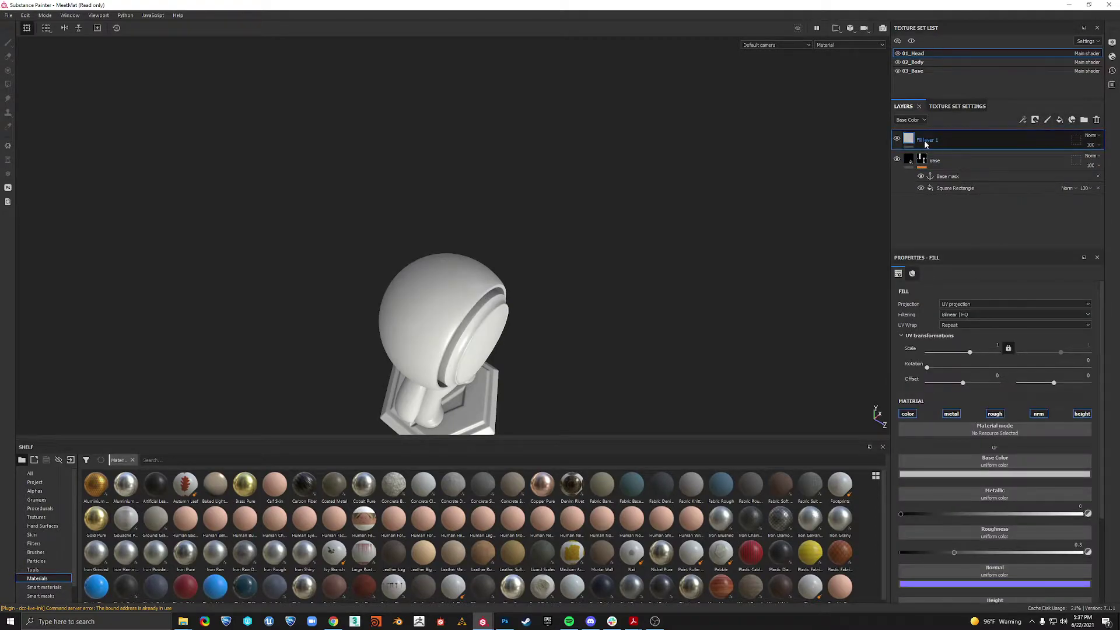
text(o)
click(1054, 475)
drag(1058, 496, 1064, 489)
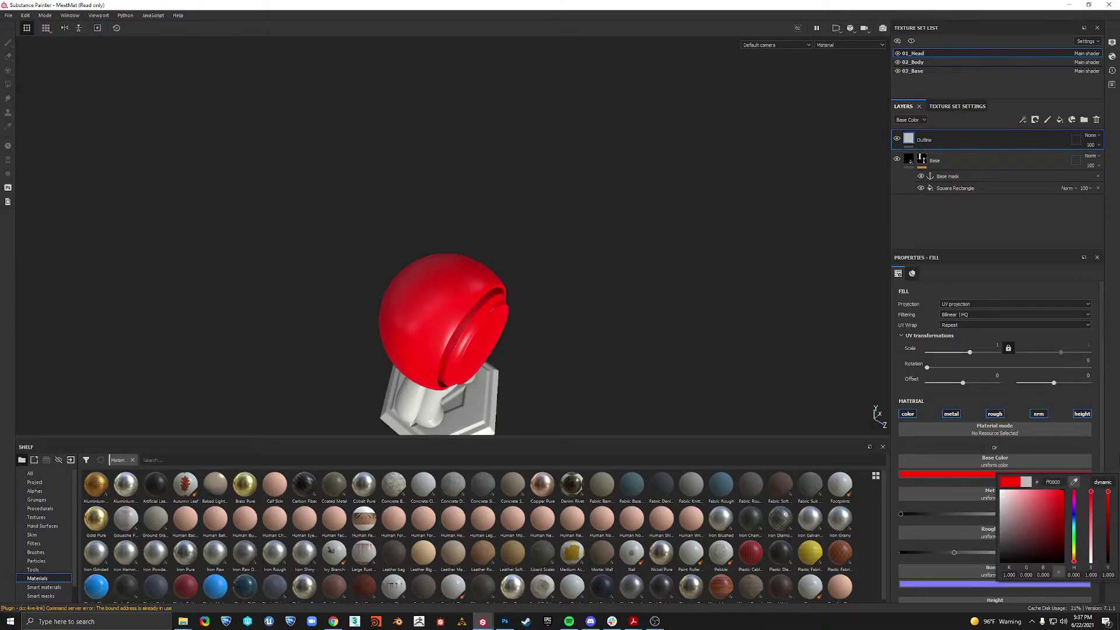
Add a black mask to the Outline layer and put a fill effect in that mask
right_click(918, 142)
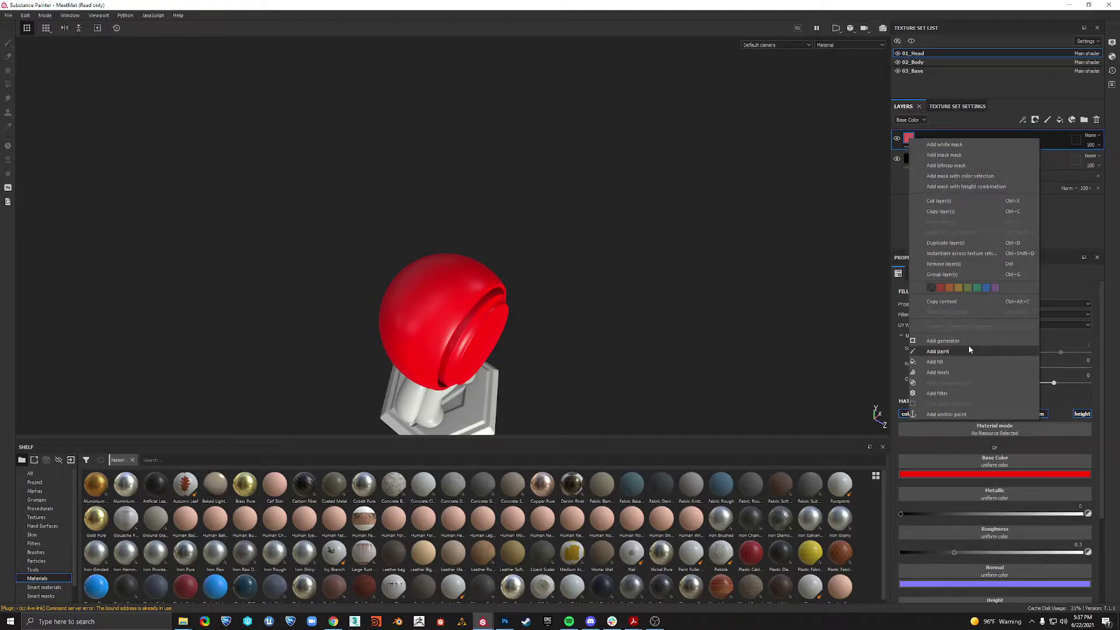
click(990, 157)
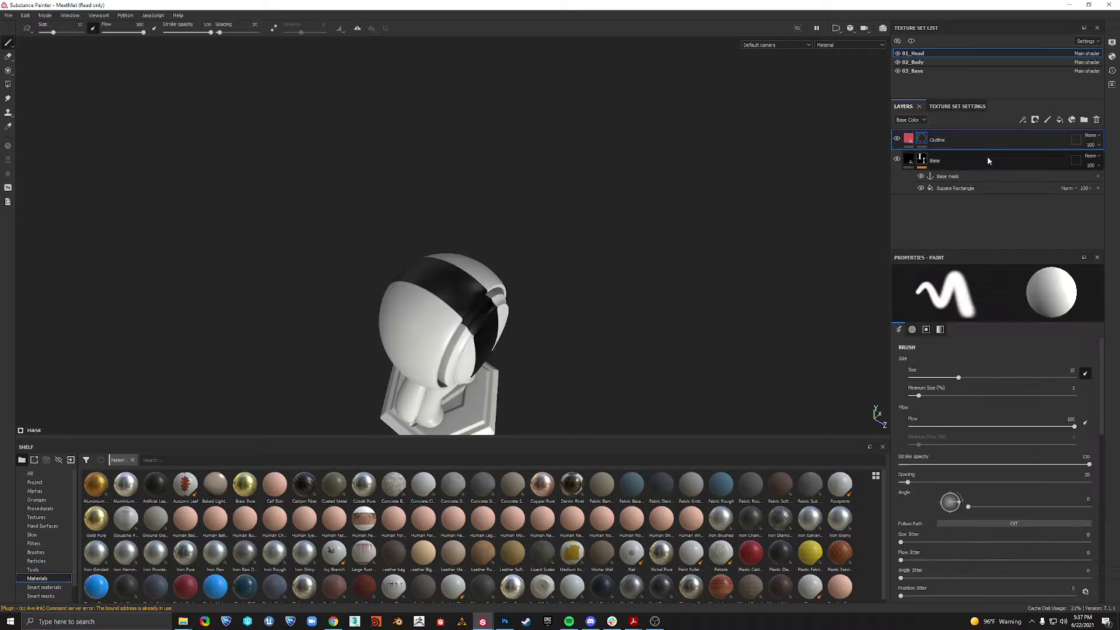
right_click(921, 142)
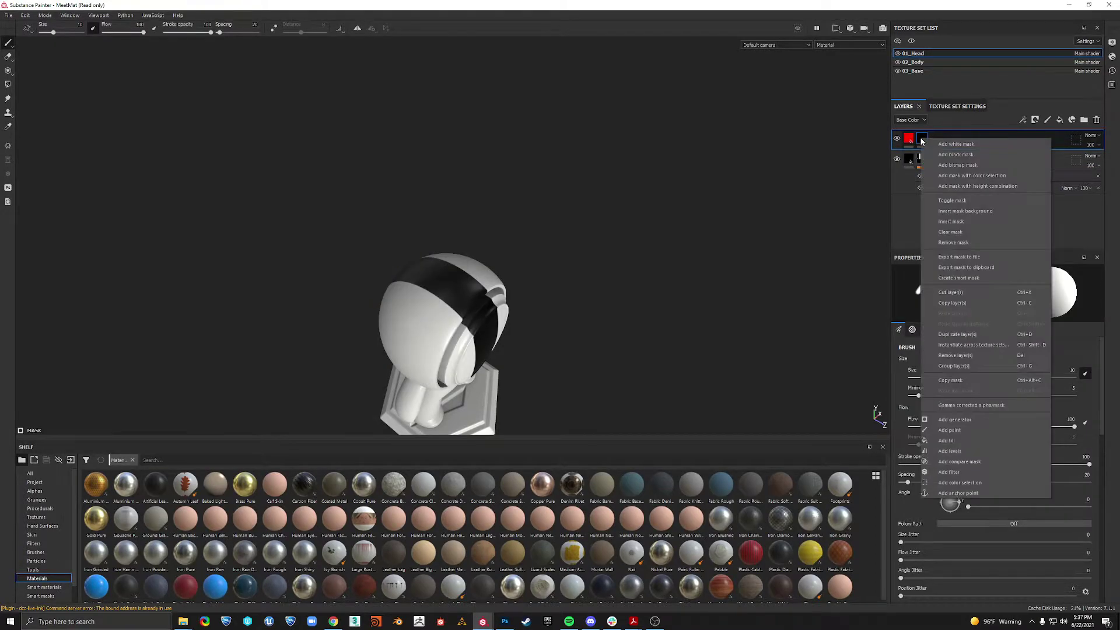
click(961, 442)
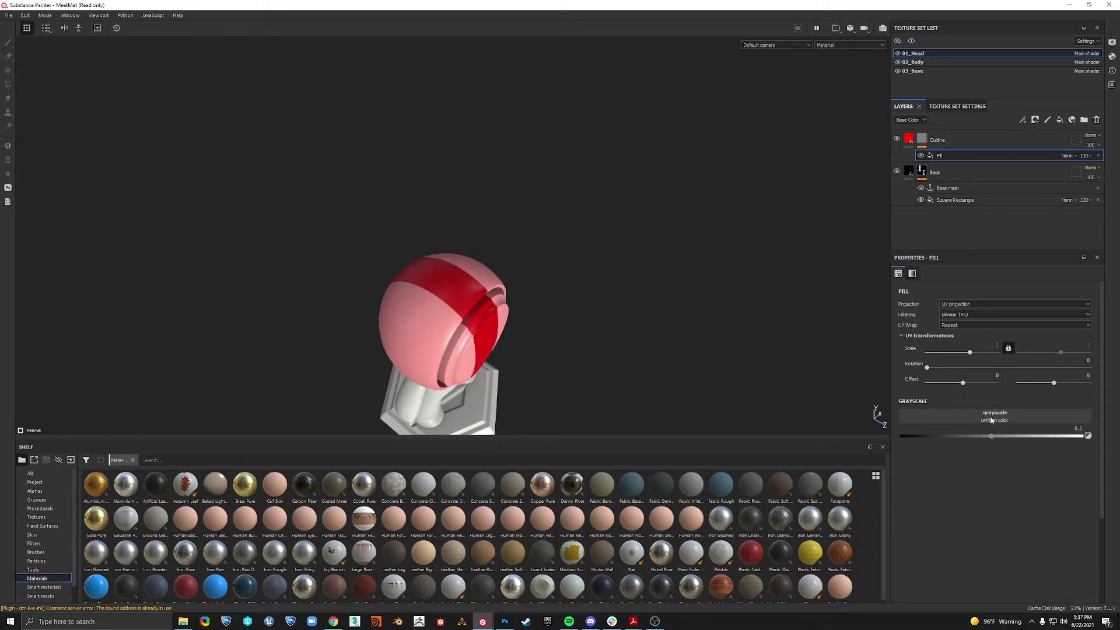
Set the Outline mask fill's grayscale source to the Base mask anchor point
click(990, 420)
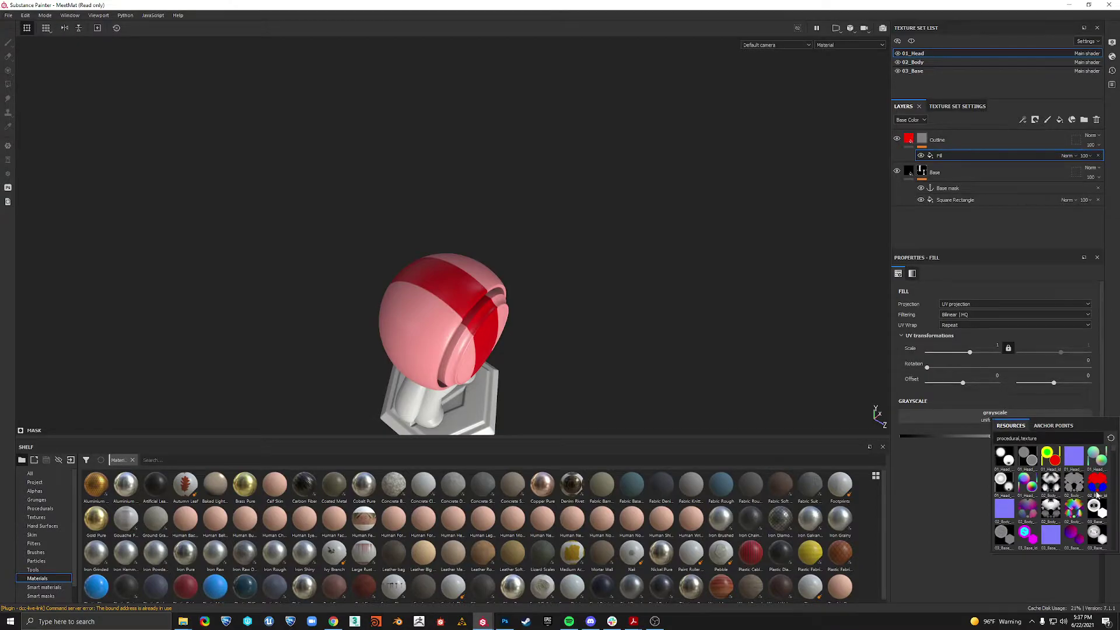
click(1053, 426)
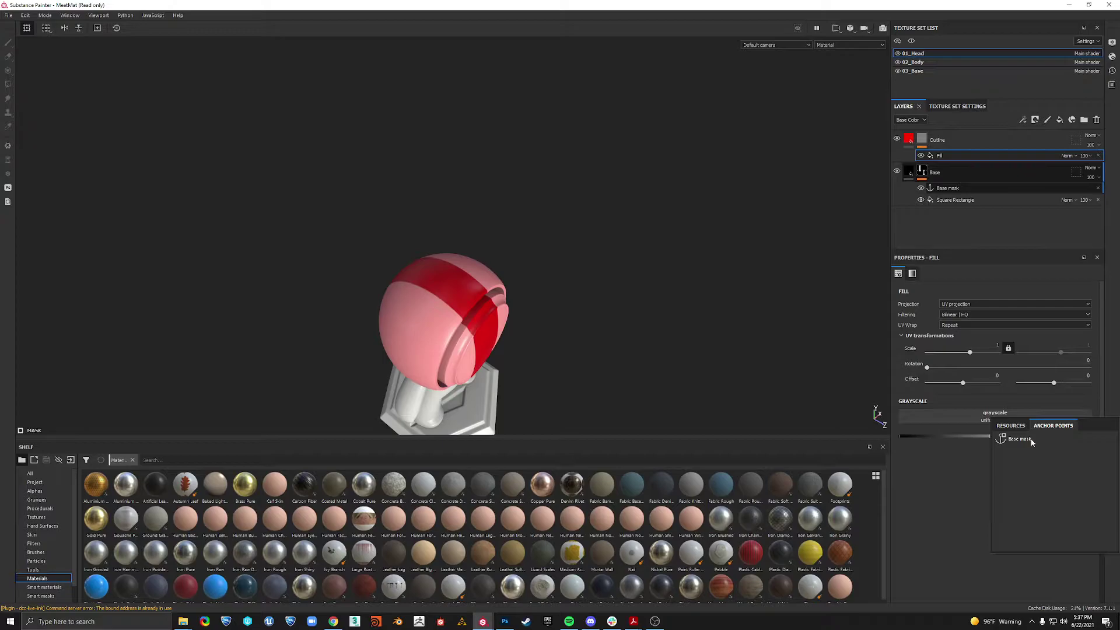
click(1020, 439)
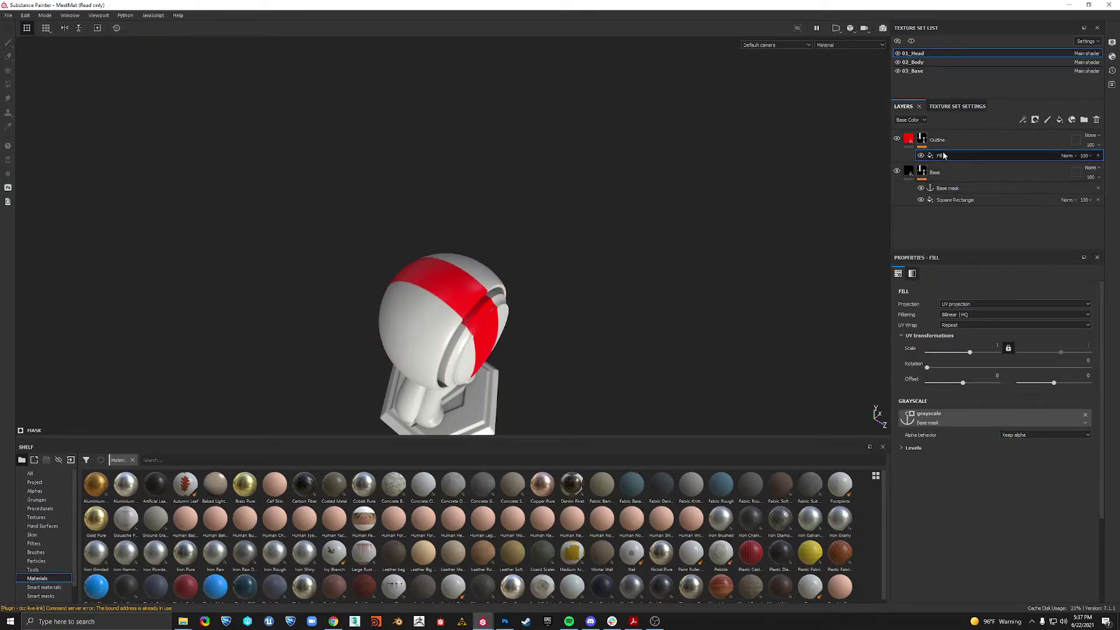
alt+drag(786, 313, 773, 320)
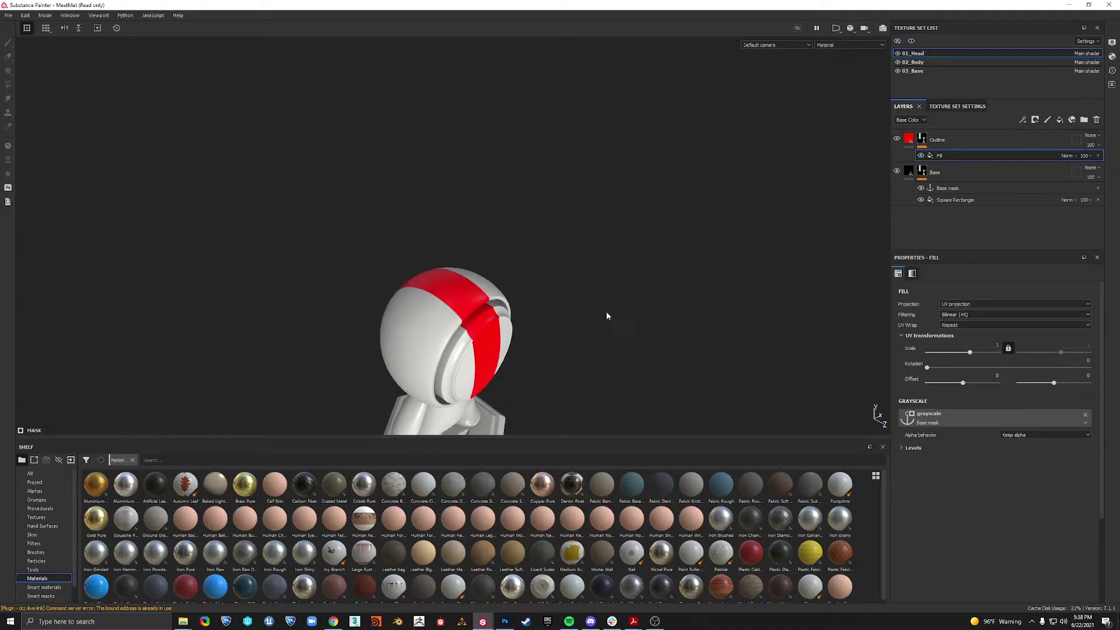
alt+drag(607, 314, 692, 288)
Add a filter effect to the Outline layer's mask and load the Mask Outline filter into it
click(922, 139)
right_click(922, 141)
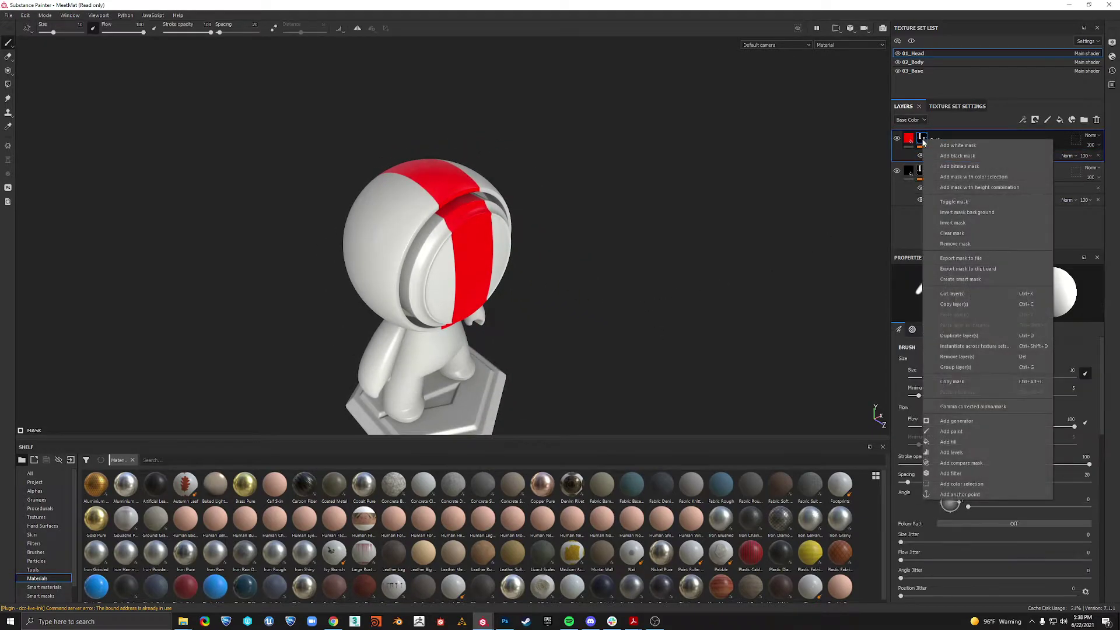
click(979, 473)
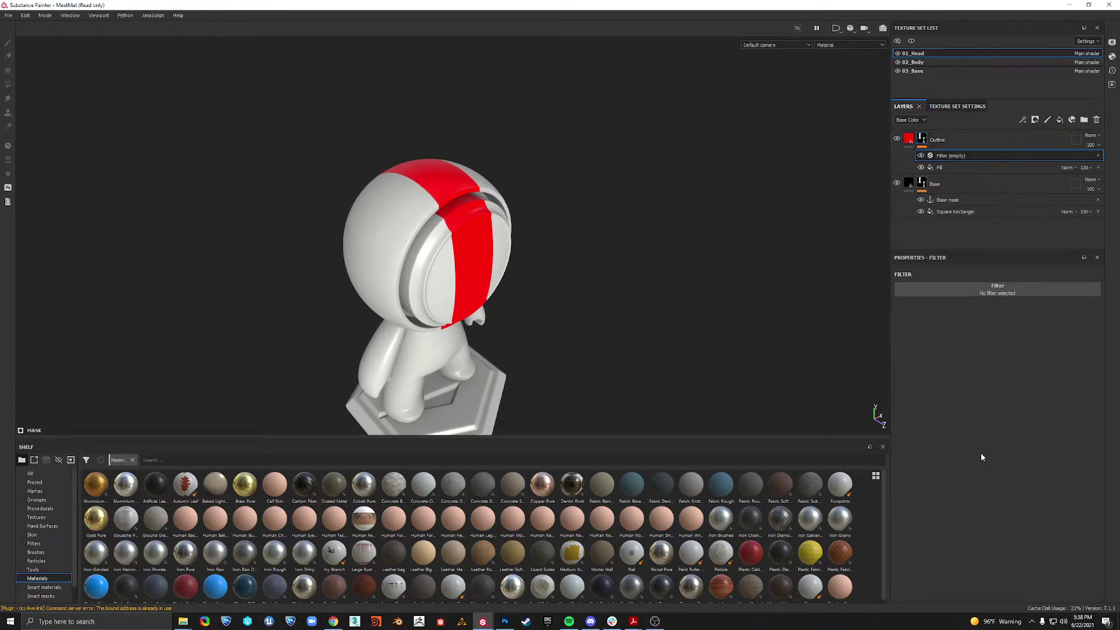
click(975, 288)
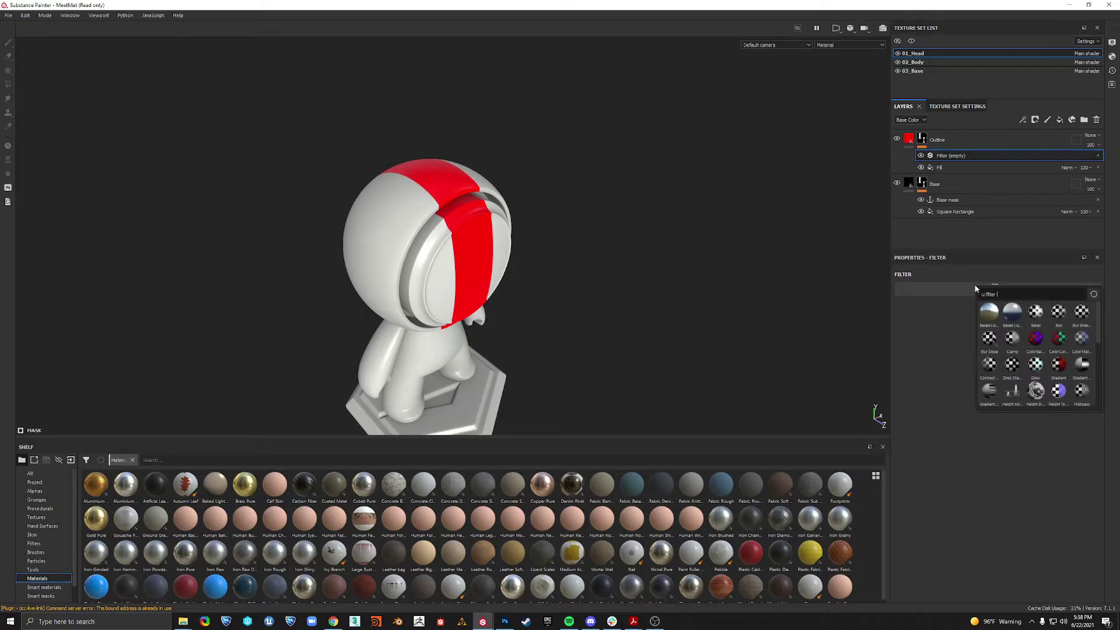
text(outline)
click(996, 315)
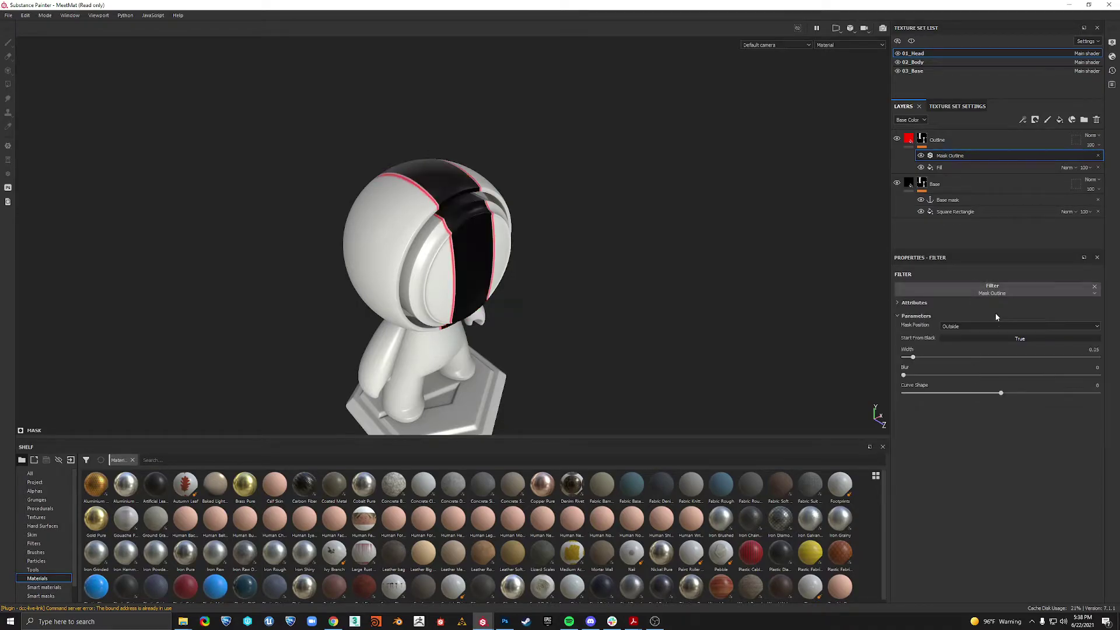
Raise the Mask Outline filter's Curve Shape to 1
mouse_move(671, 245)
alt+mouse_down()
mouse_move(631, 284)
mouse_move(587, 273)
mouse_move(680, 309)
mouse_move(665, 310)
mouse_move(672, 253)
mouse_move(678, 261)
alt+mouse_up()
scroll(600, 289, up, 4)
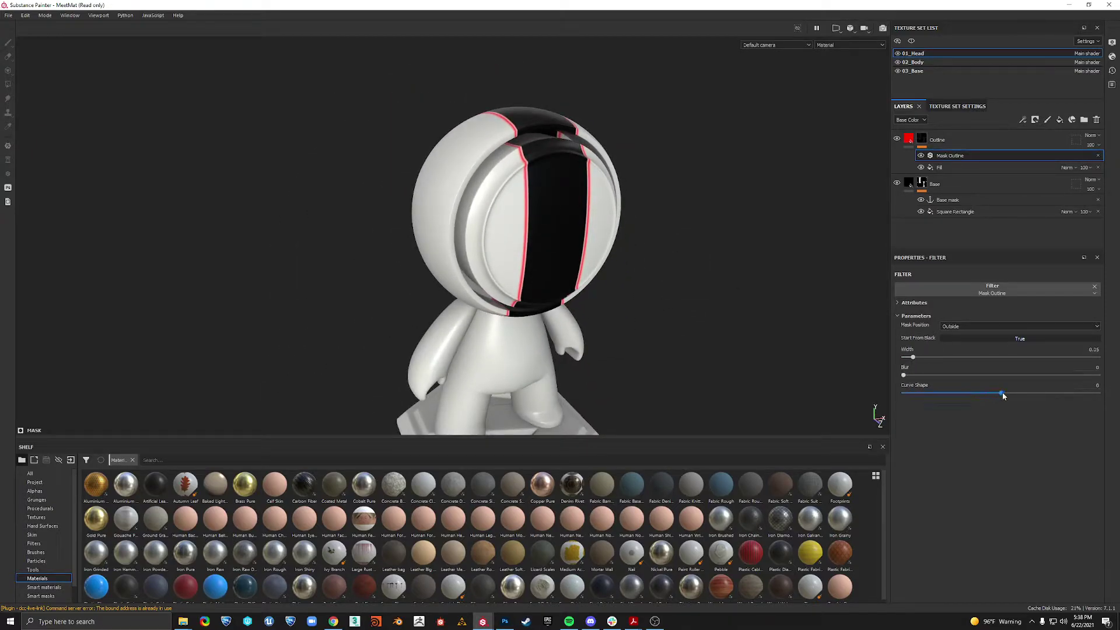
drag(1002, 395, 1098, 395)
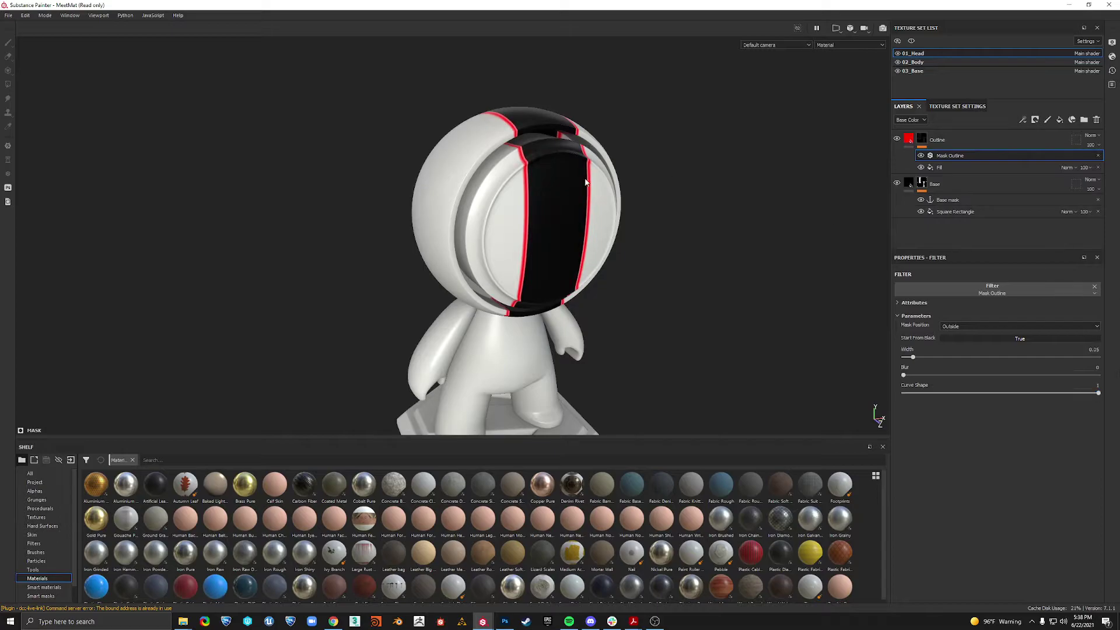
scroll(585, 179, up, 4)
alt+drag(636, 192, 610, 174)
Try the Inside and Both mask positions for the Mask Outline filter
click(1017, 329)
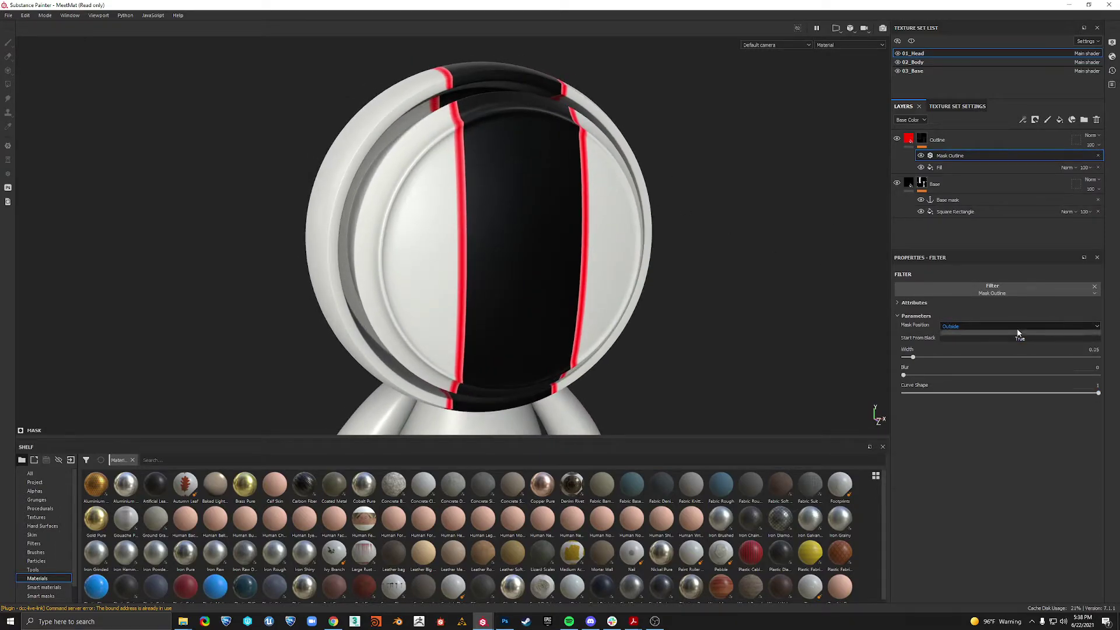
click(1017, 328)
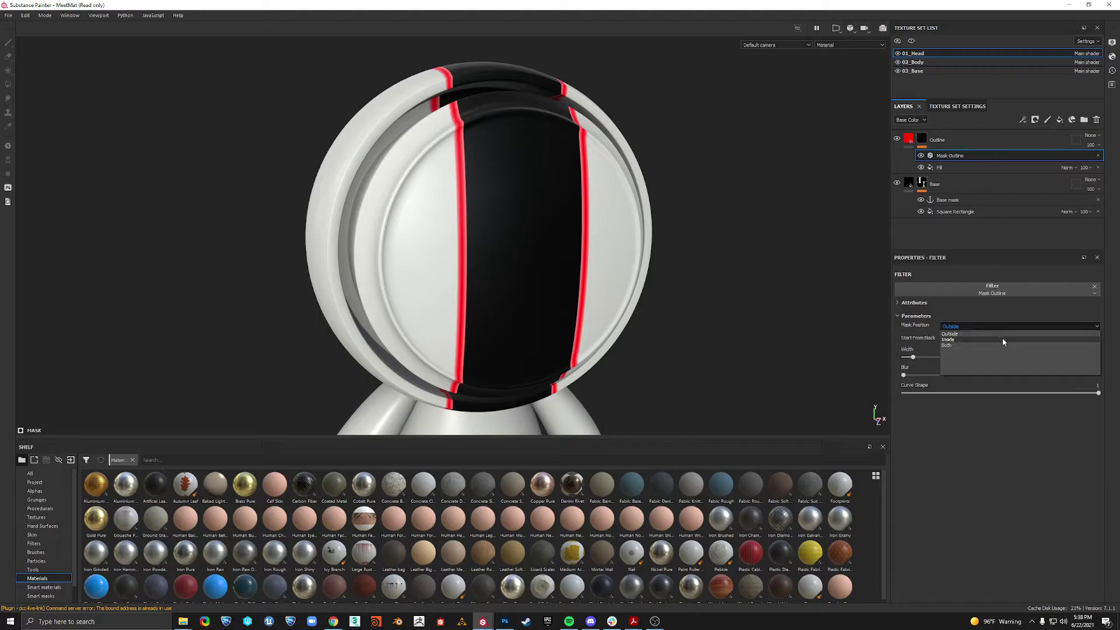
click(1001, 338)
click(1027, 327)
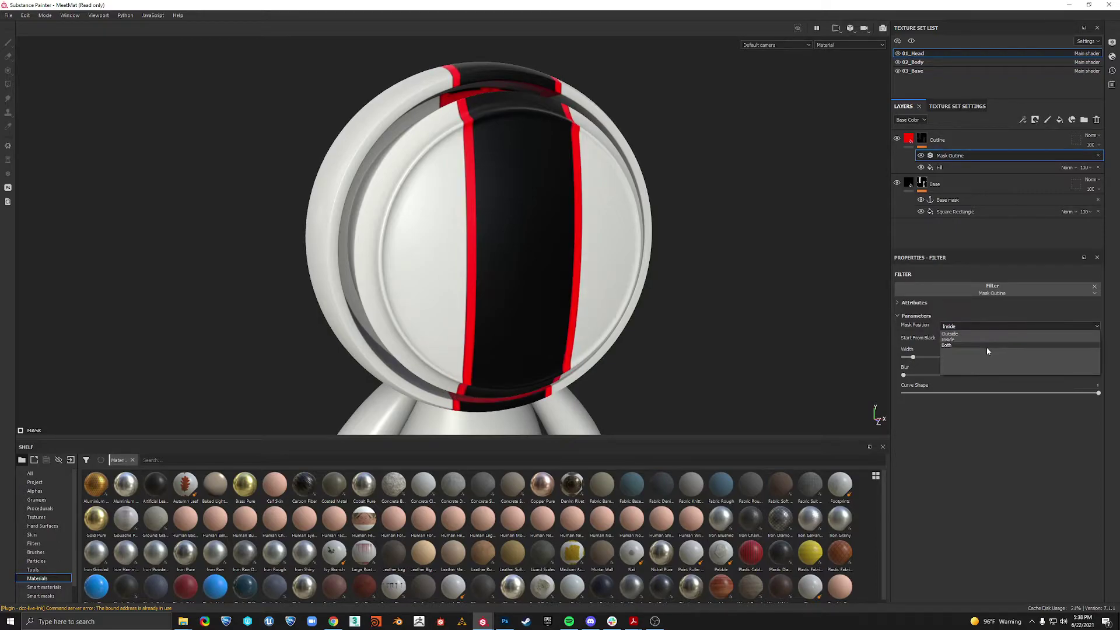
click(986, 348)
alt+drag(768, 343, 757, 315)
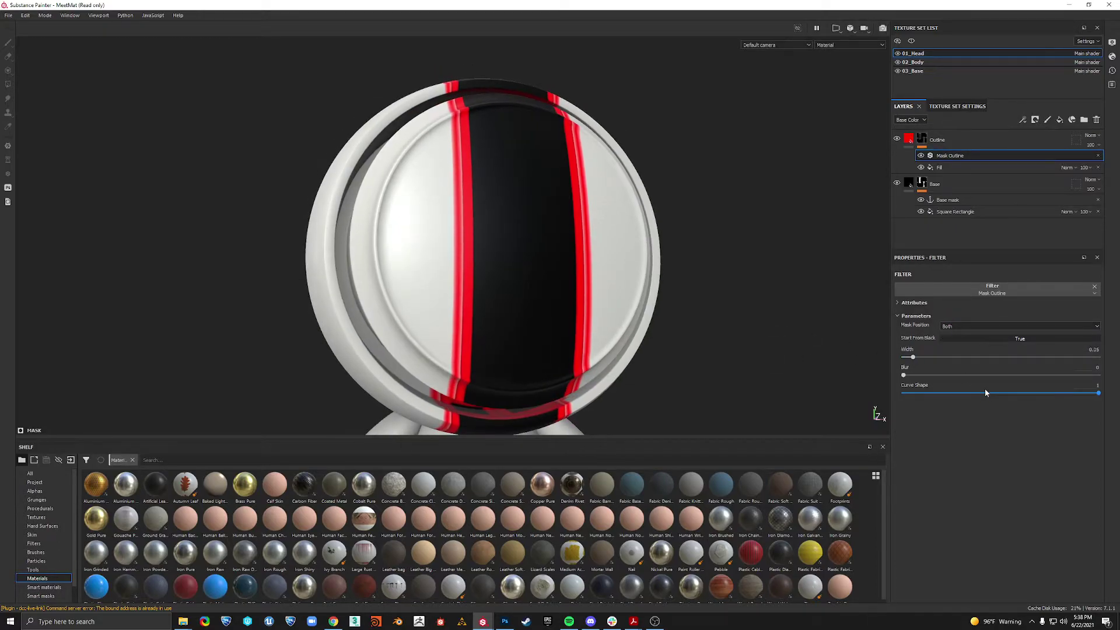
Set the Mask Outline filter's Start From Black to False, Curve Shape to 1 and Width to 0.12
drag(984, 392, 907, 391)
click(994, 340)
drag(811, 388, 1098, 391)
drag(912, 358, 907, 358)
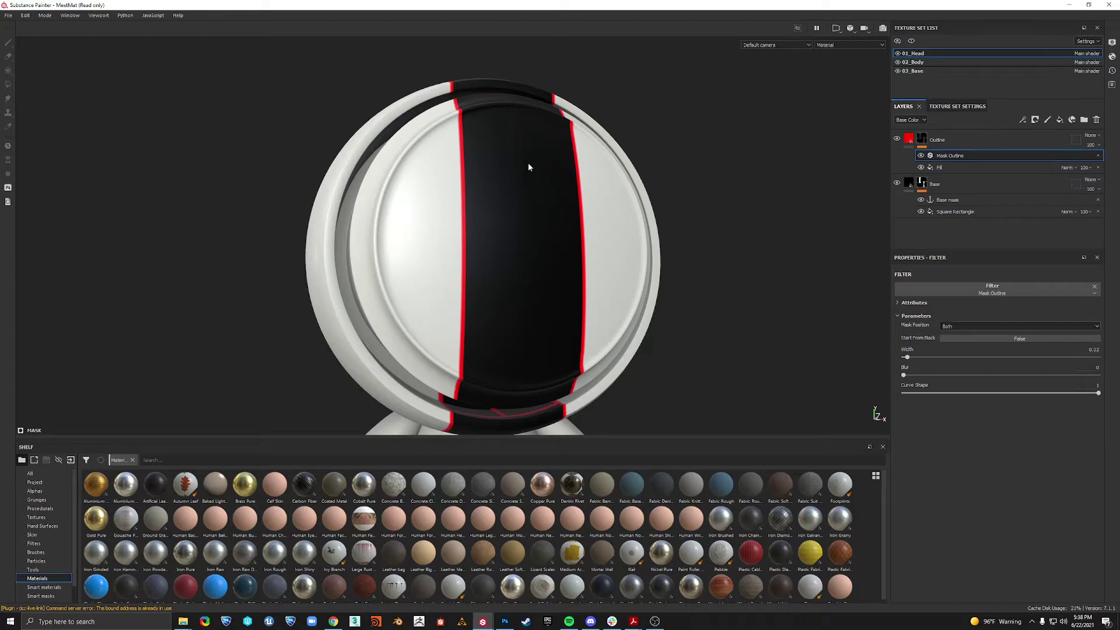
Set the Mask Outline filter's mask position to Inside
alt+drag(527, 164, 503, 173)
scroll(505, 175, up, 5)
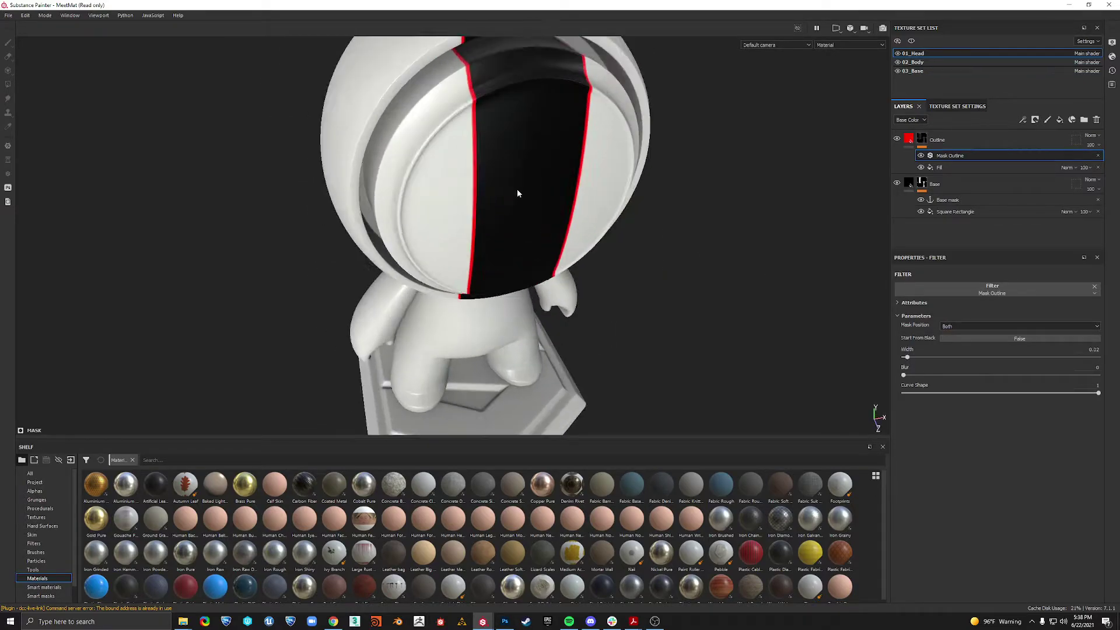
alt+drag(489, 229, 457, 260)
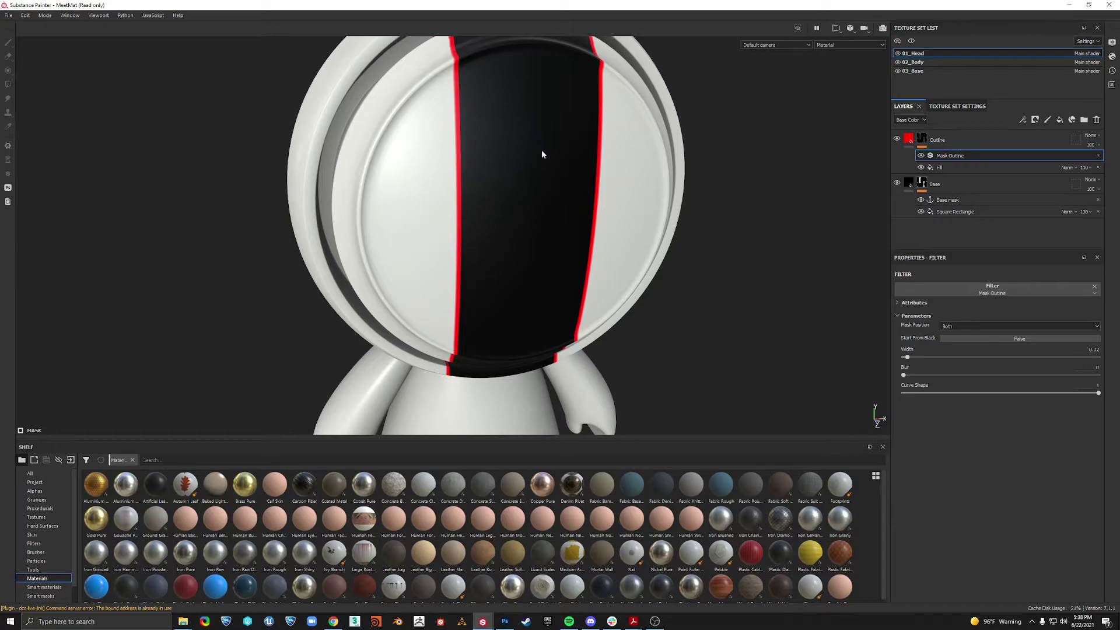
click(1010, 325)
click(1009, 339)
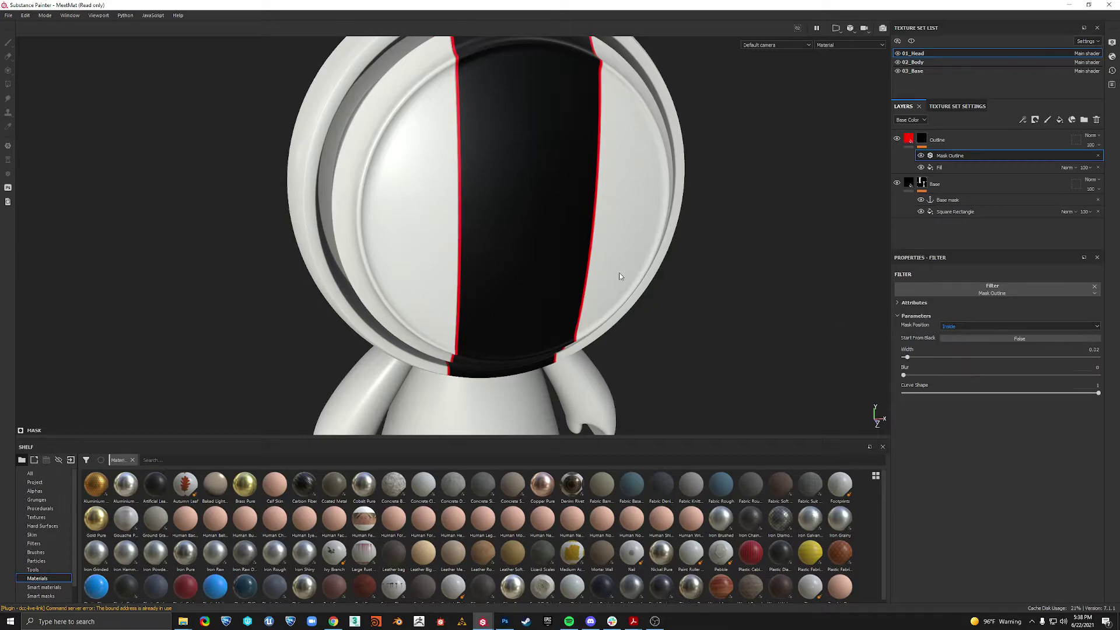
alt+drag(618, 272, 552, 243)
alt+right_drag(553, 243, 575, 278)
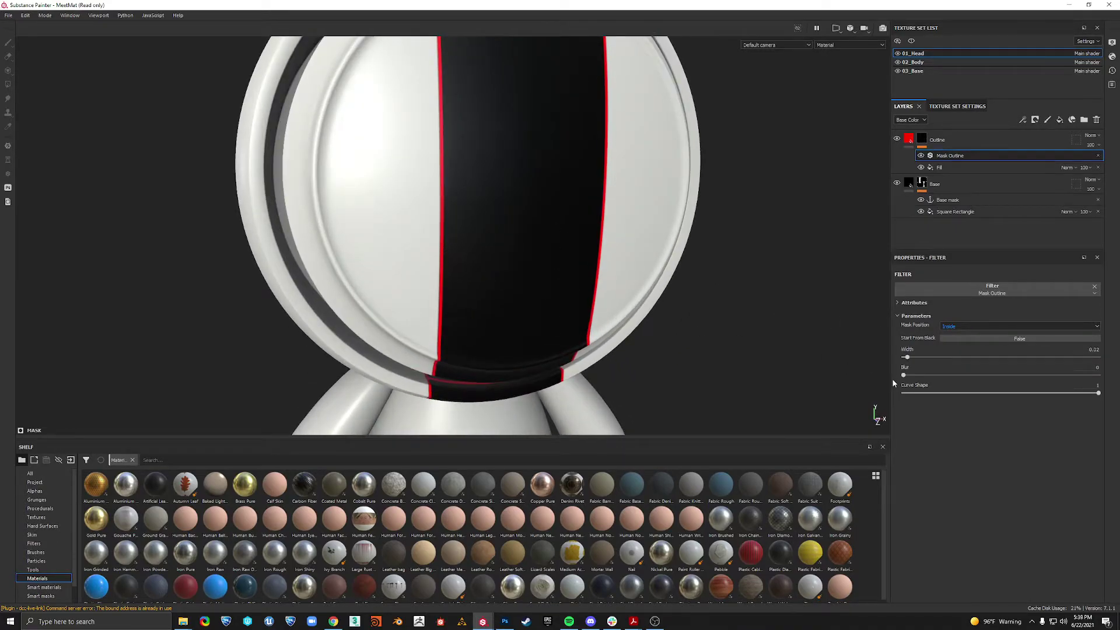
Set the Mask Outline filter's Width to 0.15
drag(904, 359, 912, 360)
alt+middle_drag(389, 221, 403, 288)
scroll(482, 193, up, 8)
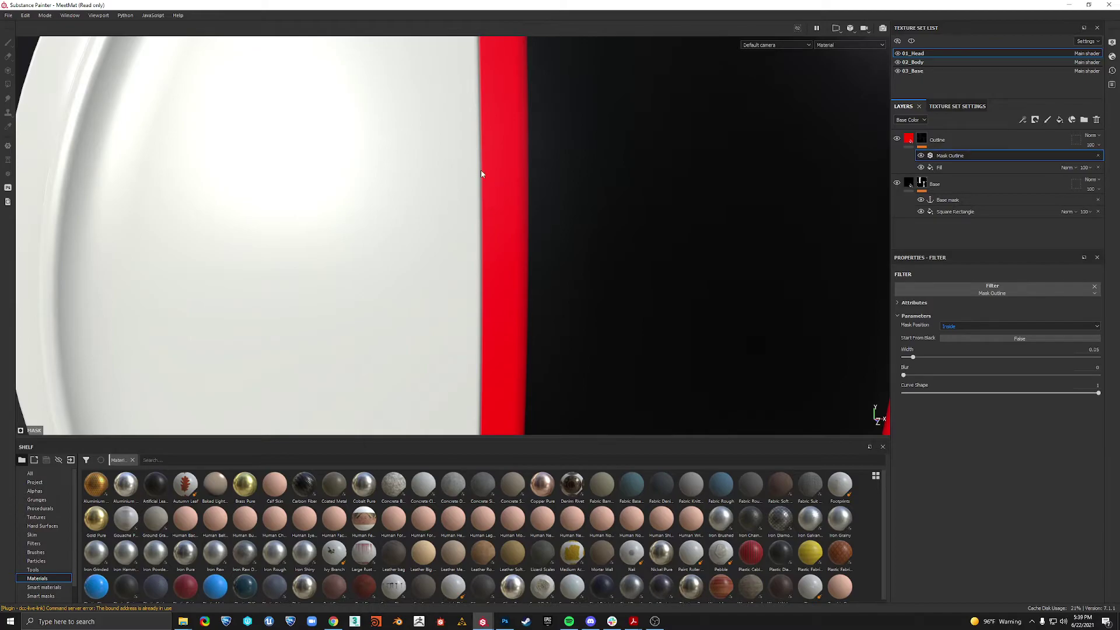
scroll(520, 205, down, 5)
alt+drag(517, 267, 553, 248)
scroll(558, 252, down, 4)
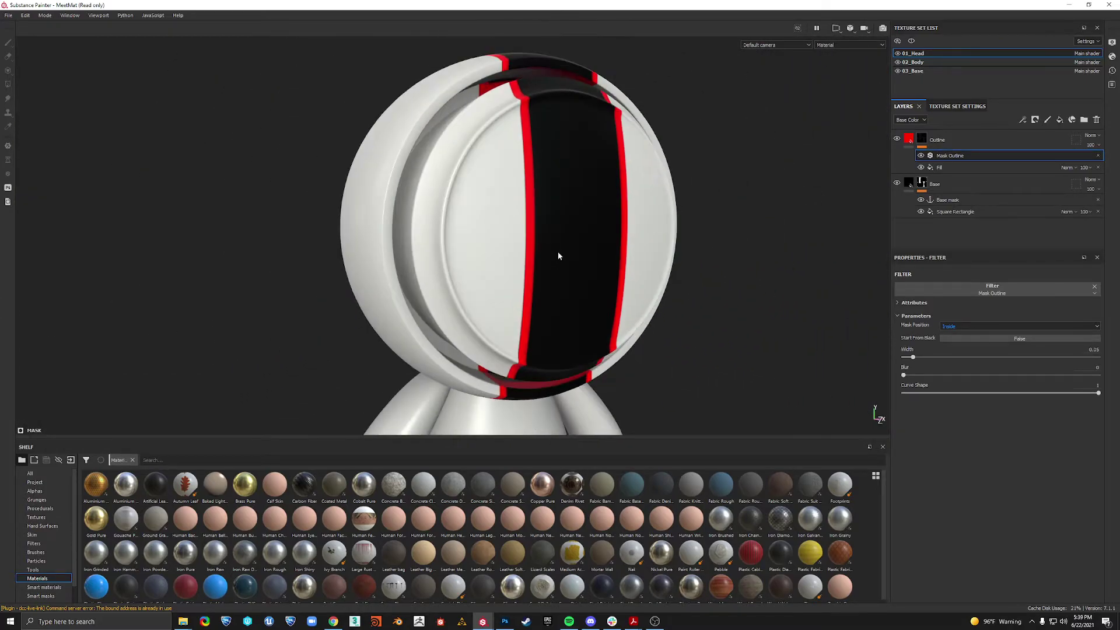
alt+drag(703, 223, 700, 232)
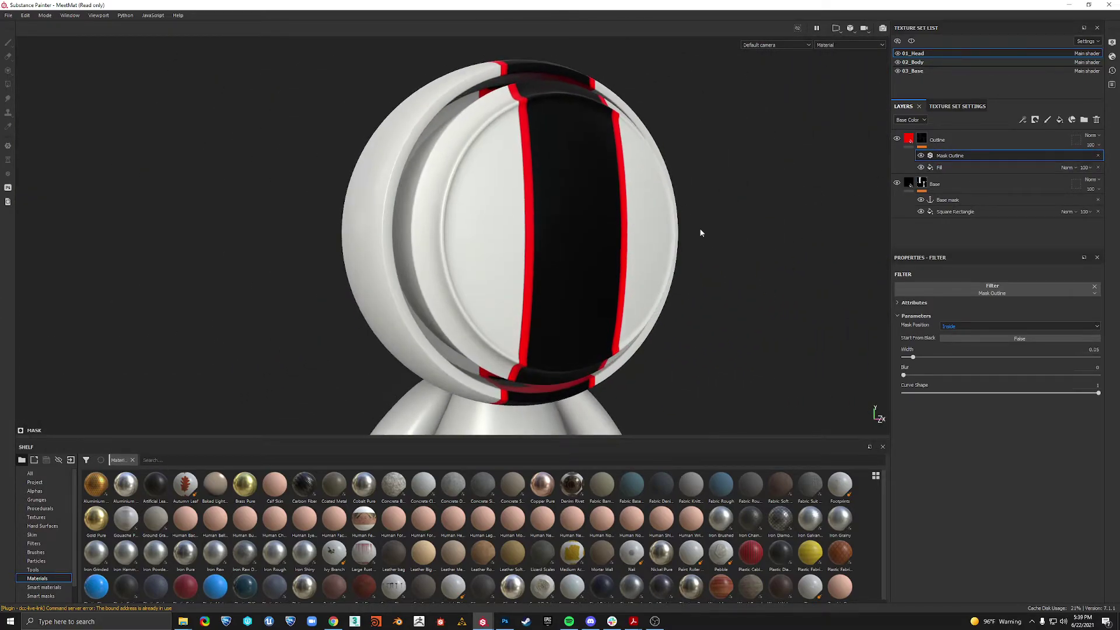
In the Levels of the Outline mask's fill, lower the white input point to about 0.1
click(940, 166)
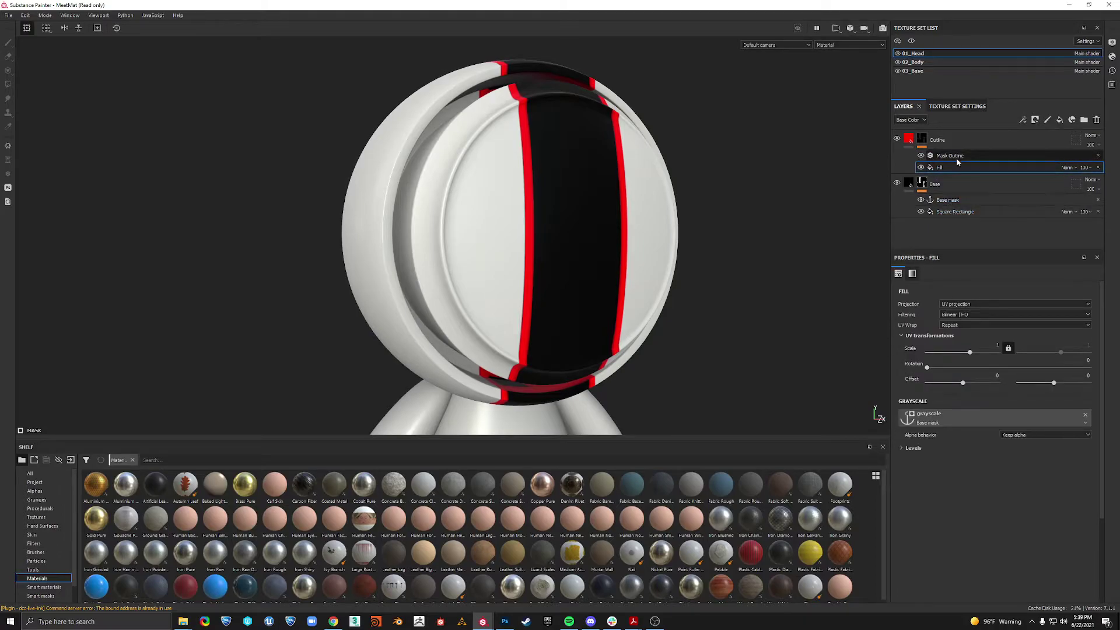
click(900, 447)
drag(1086, 466, 1054, 464)
scroll(595, 262, up, 5)
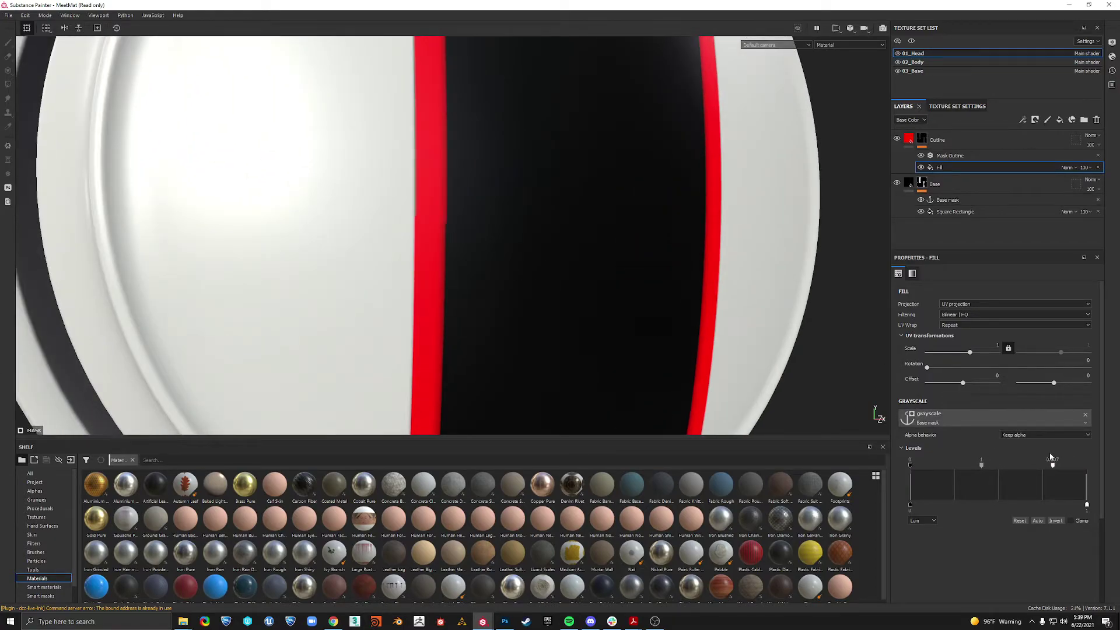
drag(1053, 466, 928, 469)
scroll(514, 276, down, 6)
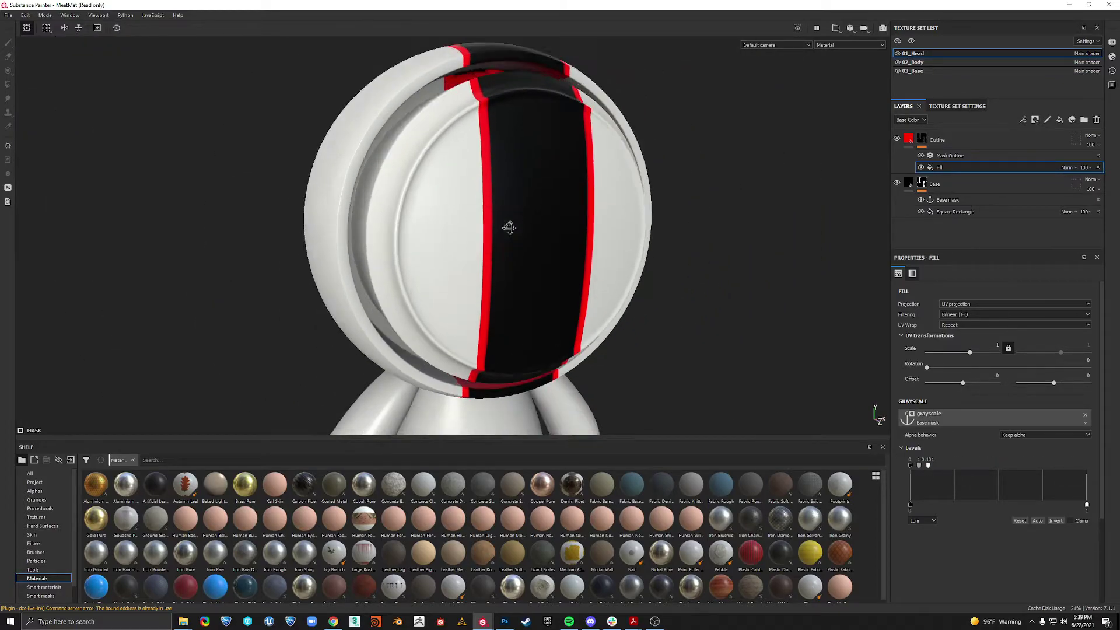
Examine the edges of the red outline along the front and crown of the head
alt+drag(509, 228, 487, 212)
scroll(497, 260, up, 6)
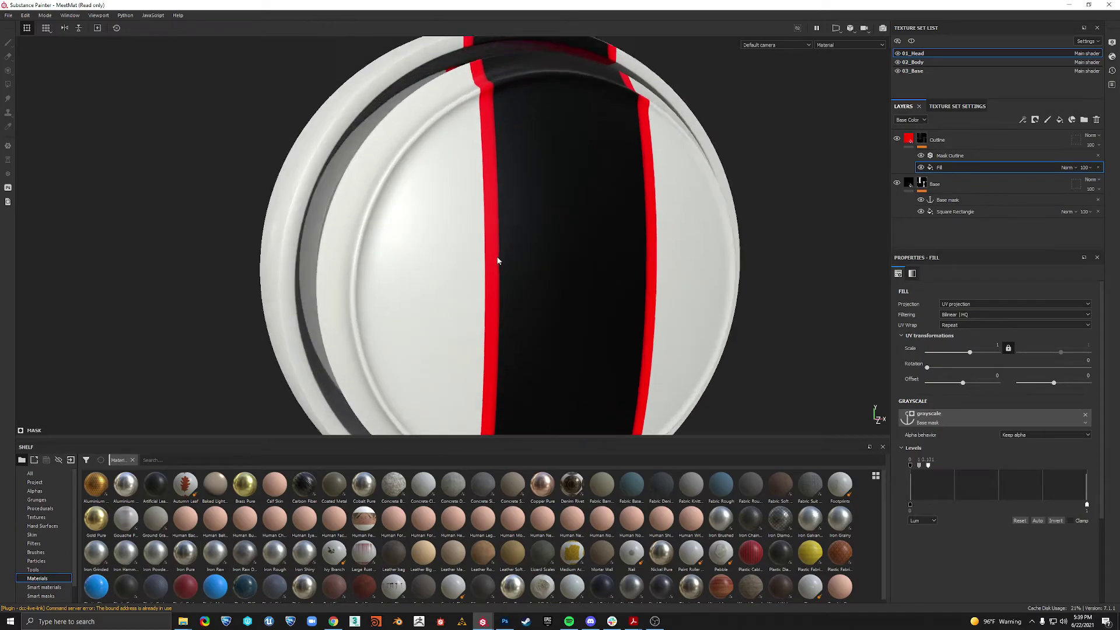
alt+drag(386, 45, 482, 210)
scroll(495, 268, down, 5)
scroll(483, 214, up, 6)
alt+drag(578, 278, 503, 215)
scroll(503, 216, down, 5)
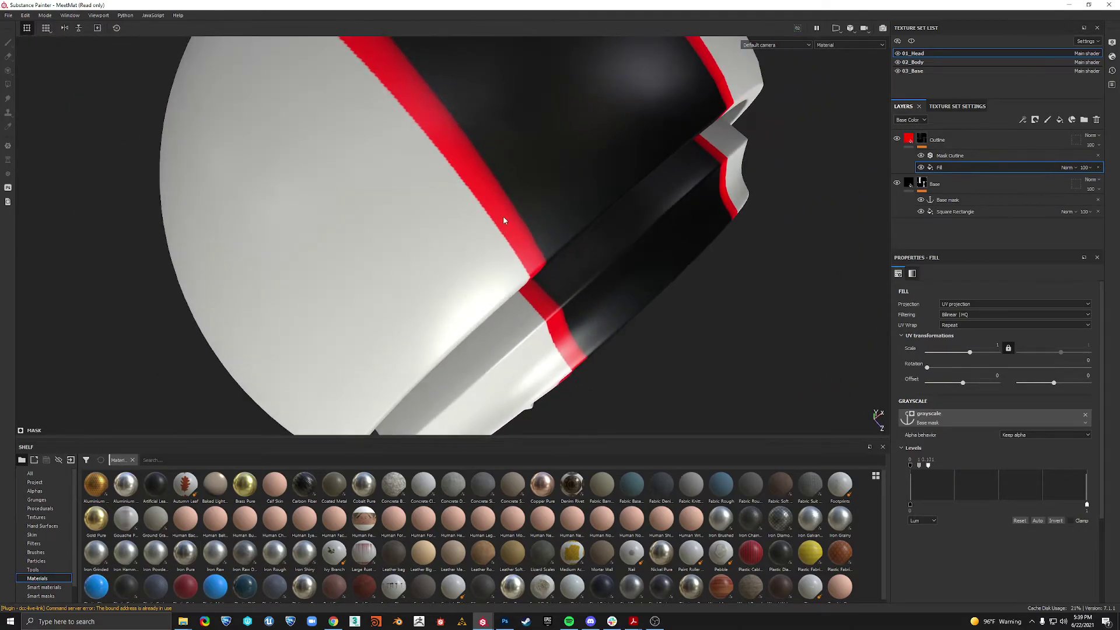
alt+drag(554, 298, 507, 236)
Add a second filter effect to the Outline layer's mask, above Mask Outline, and load the Blur filter
click(923, 139)
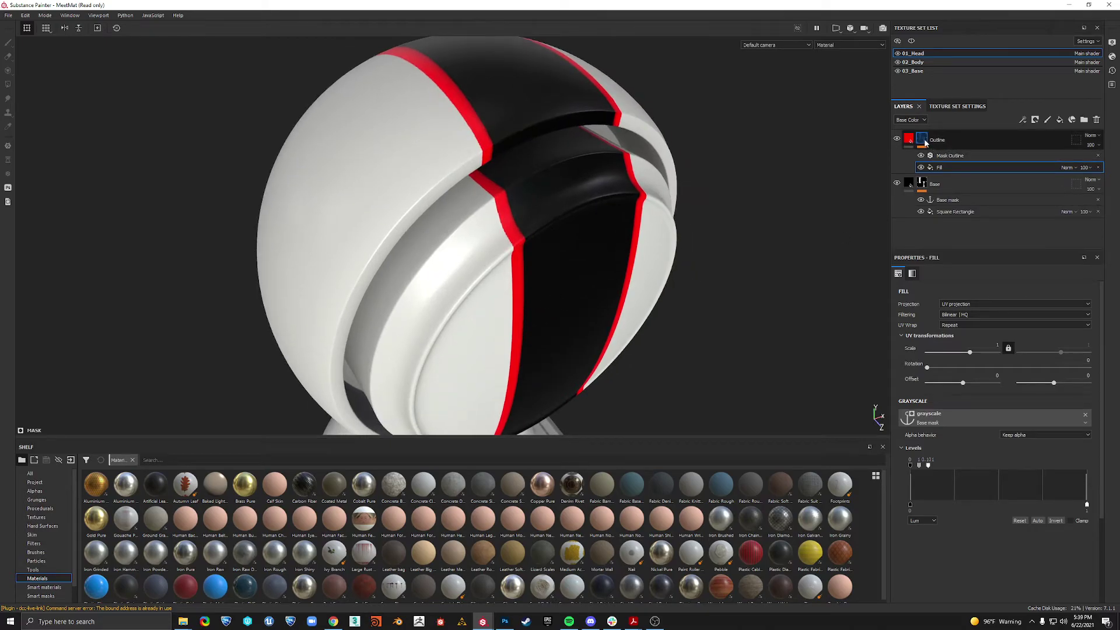
right_click(925, 140)
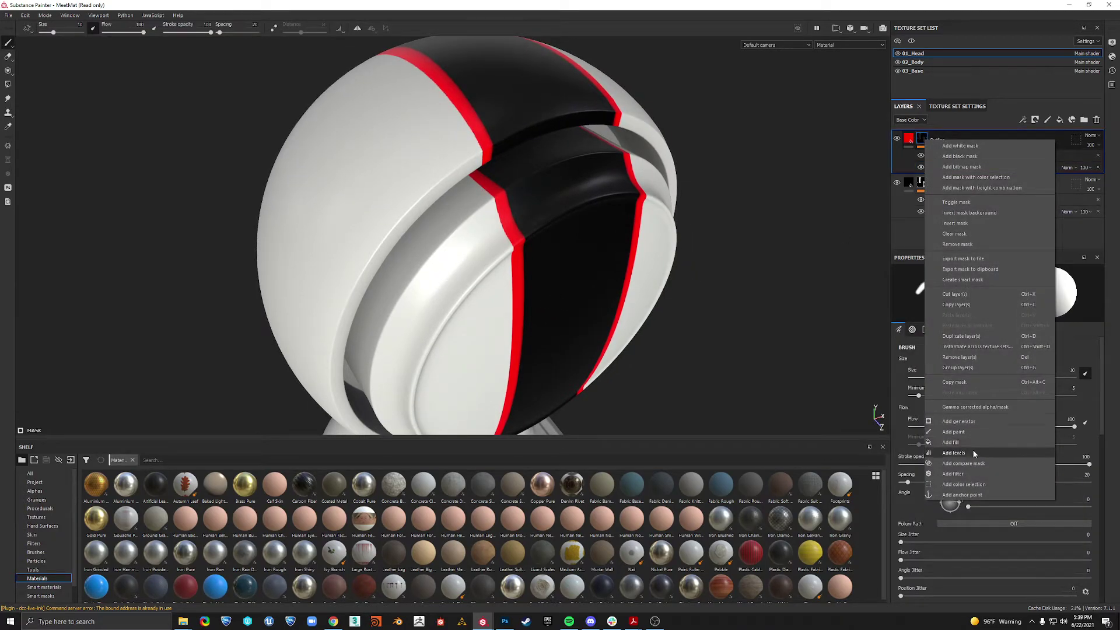
click(979, 475)
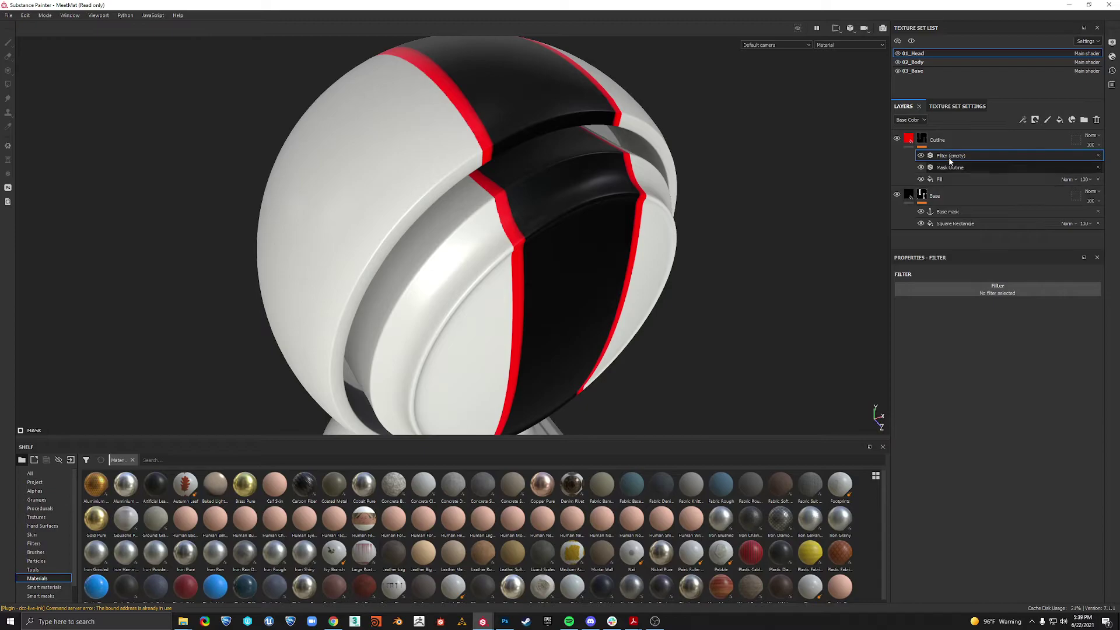
click(981, 289)
text(outl)
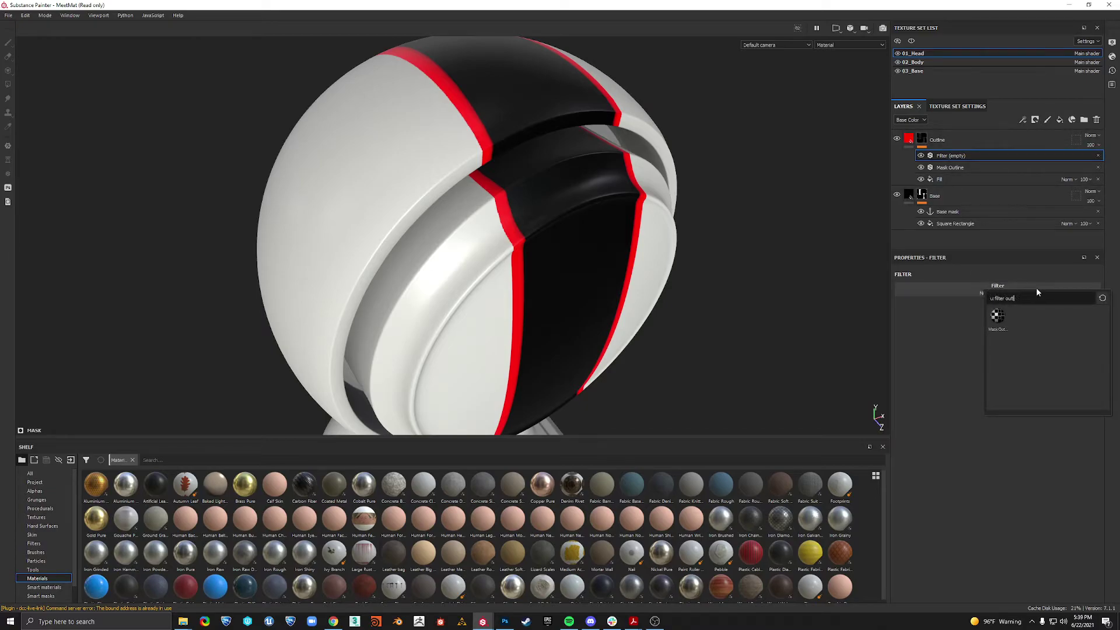
key(BackSpace)
key(BackSpace)
key(BackSpace)
key(BackSpace)
text(blur)
click(1003, 315)
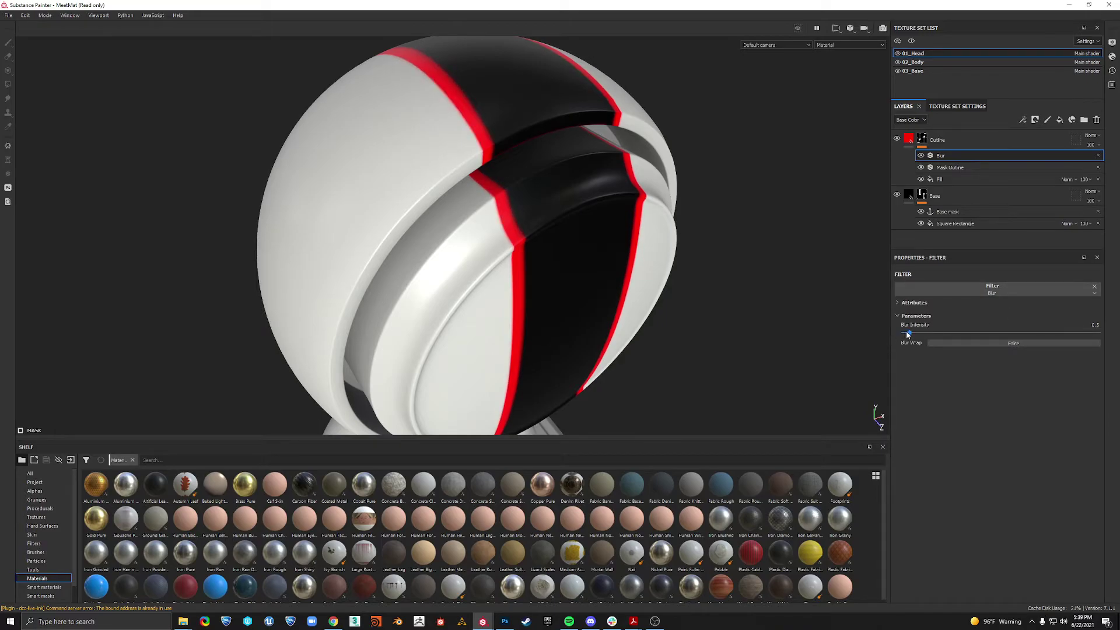
Lower the Blur filter's intensity to 0.25
alt+drag(580, 208, 549, 238)
alt+right_drag(549, 238, 559, 283)
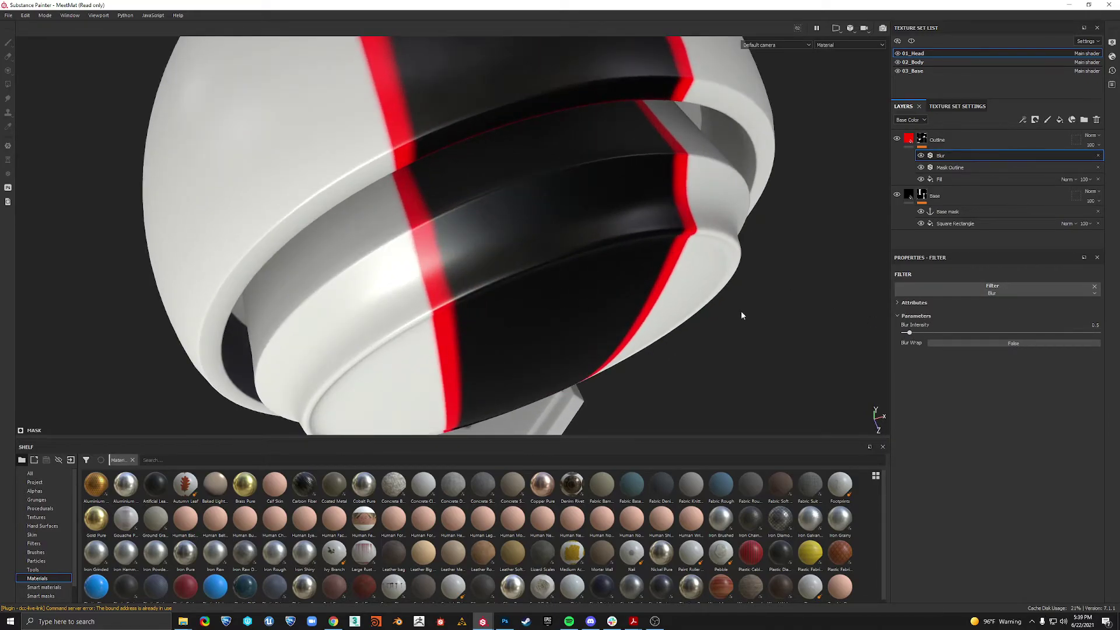
drag(911, 334, 903, 333)
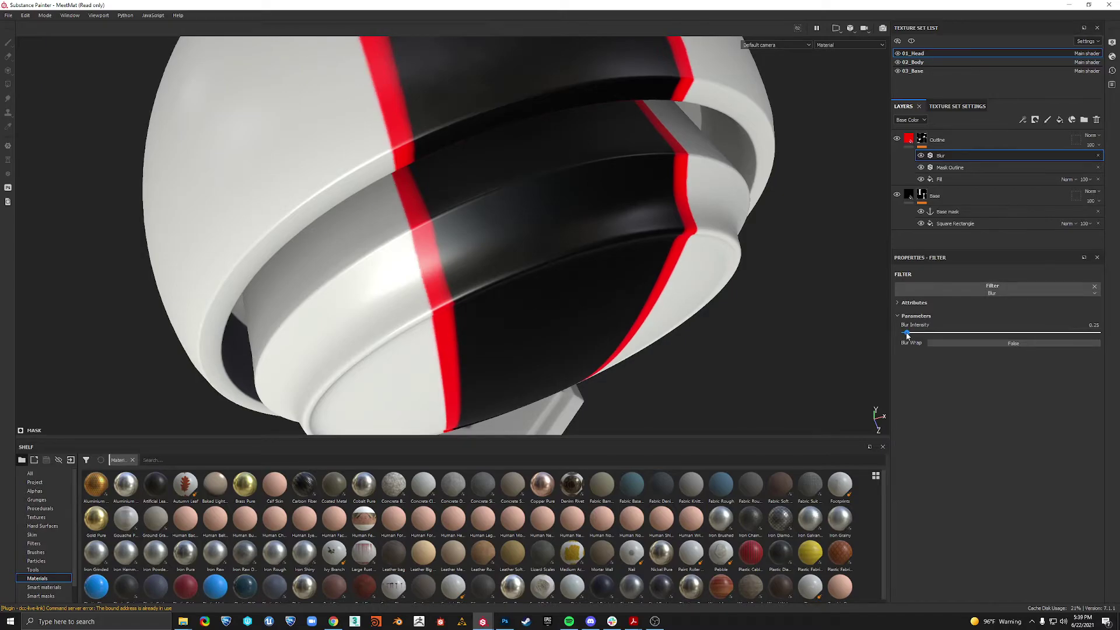
click(921, 138)
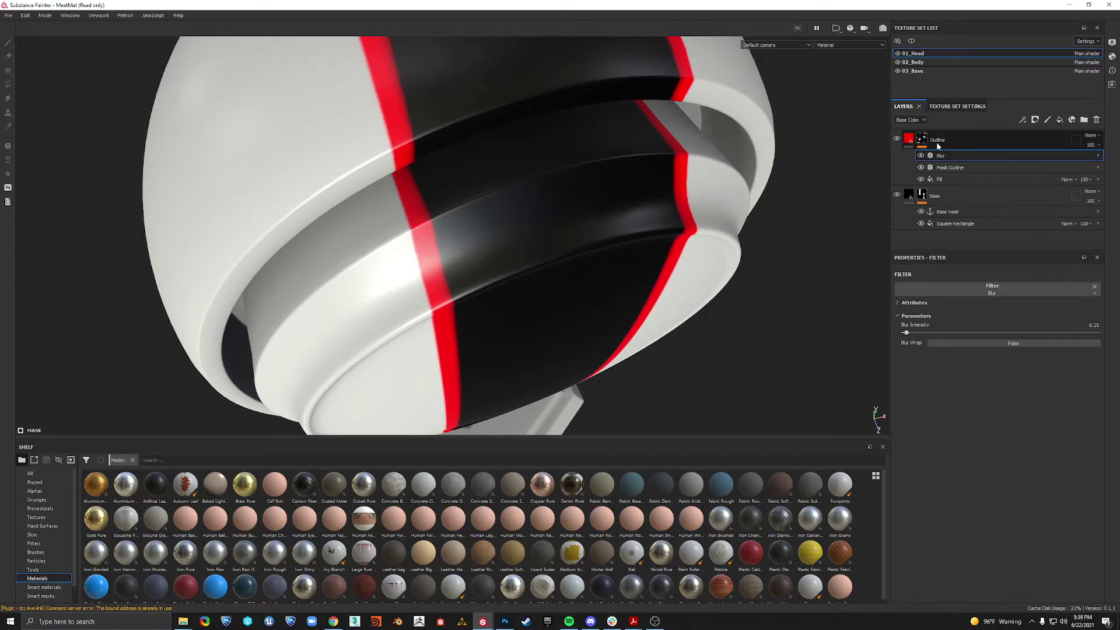
Add a Levels effect above Blur in the Outline layer's mask, with white input about 0.55 and black input about 0.39
right_click(922, 139)
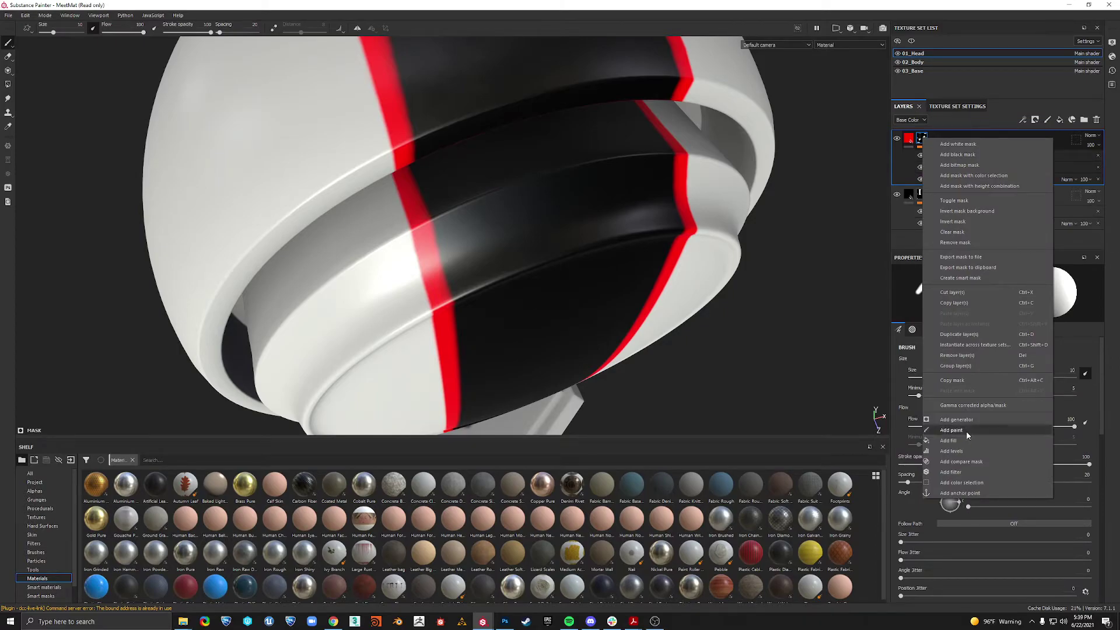
click(962, 450)
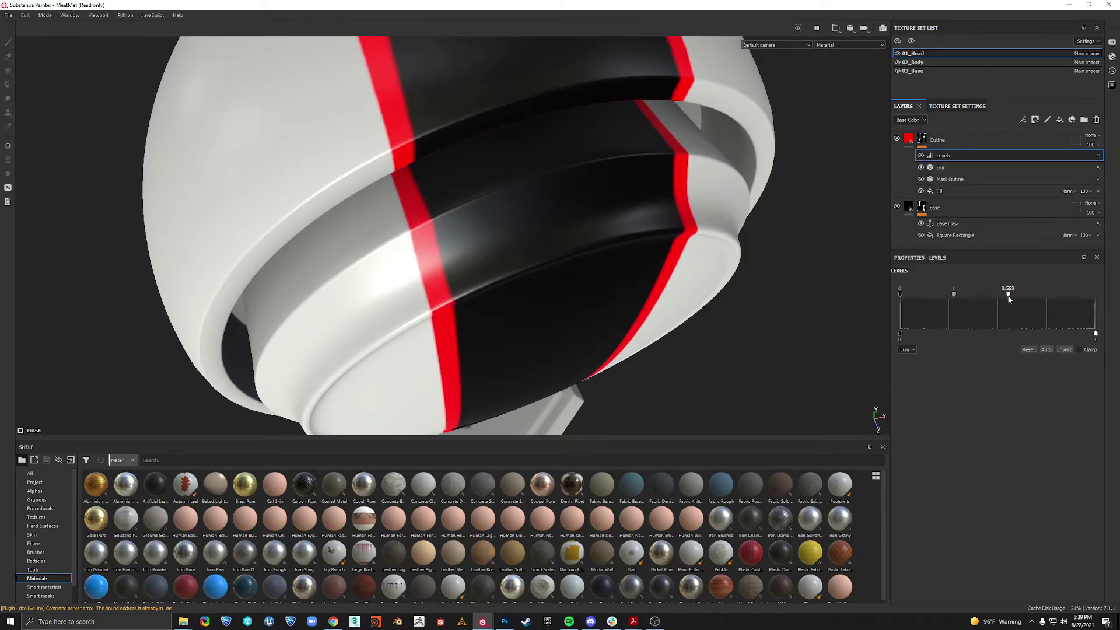
drag(901, 295, 923, 297)
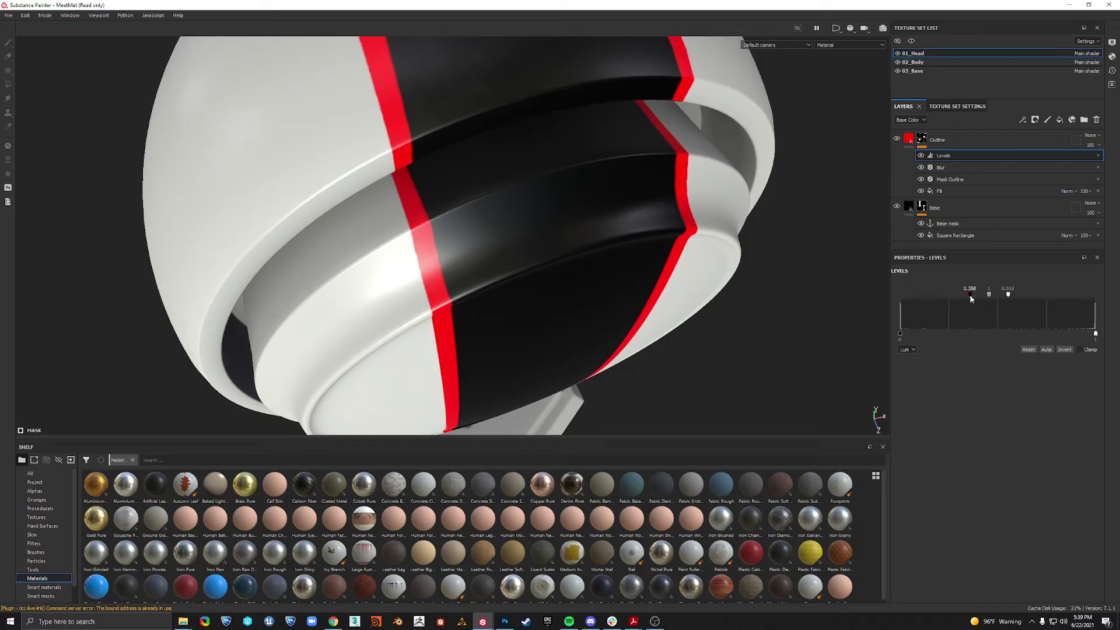
Examine how sharp the red outline's edges are along the front of the head and the recessed groove
alt+drag(601, 266, 539, 140)
alt+right_drag(544, 259, 460, 249)
alt+drag(460, 249, 512, 303)
scroll(499, 324, down, 5)
alt+middle_drag(511, 303, 506, 250)
scroll(506, 250, up, 3)
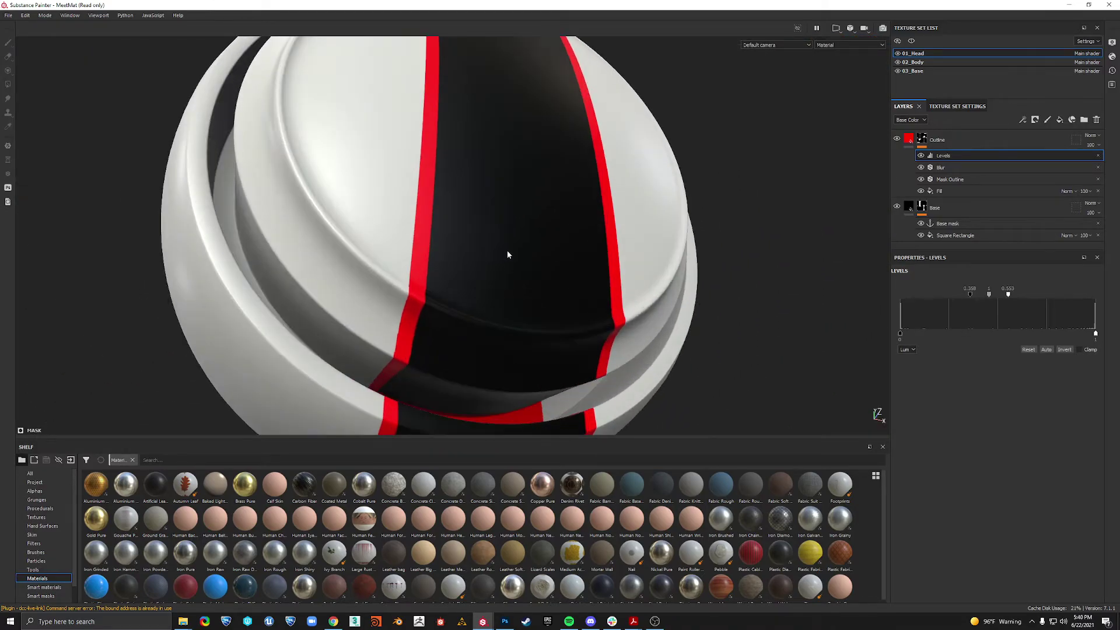
mouse_move(506, 251)
alt+mouse_down()
mouse_move(536, 199)
mouse_move(525, 258)
alt+mouse_up()
scroll(525, 258, down, 2)
Rescale the Square Rectangle fill's planar projection along its width in the Base layer's mask to change the stripe's width
click(952, 235)
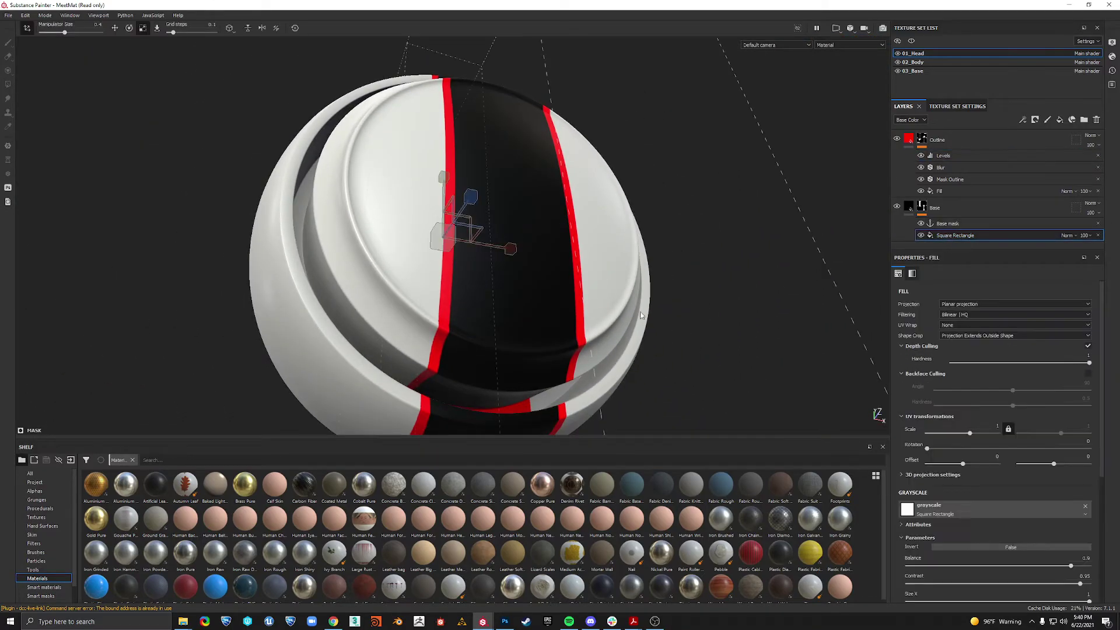
scroll(551, 260, down, 4)
key(r)
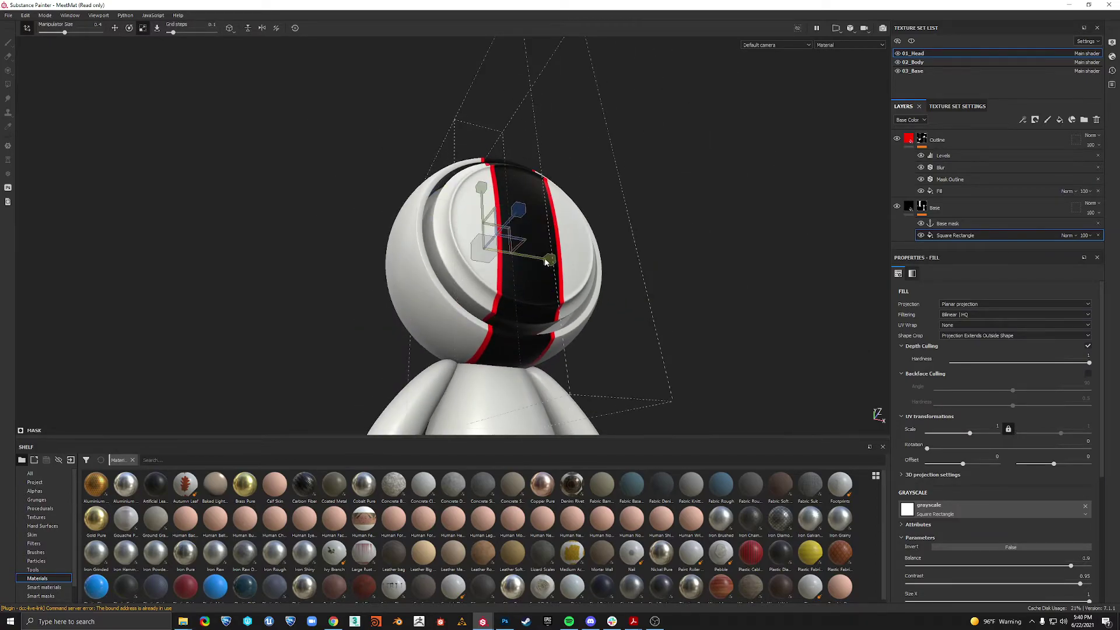
drag(549, 261, 582, 282)
scroll(515, 272, up, 1)
scroll(515, 271, up, 3)
Switch the projection manipulator to rotation and inspect the stripe on the front, side and back of the head
key(e)
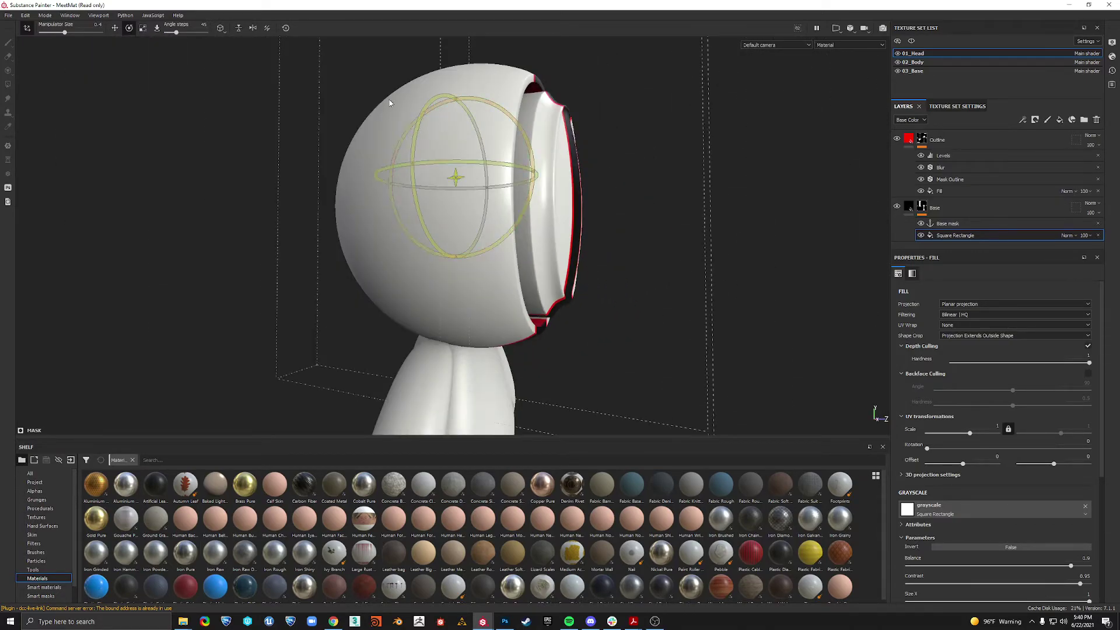
alt+drag(362, 95, 509, 235)
scroll(508, 235, up, 4)
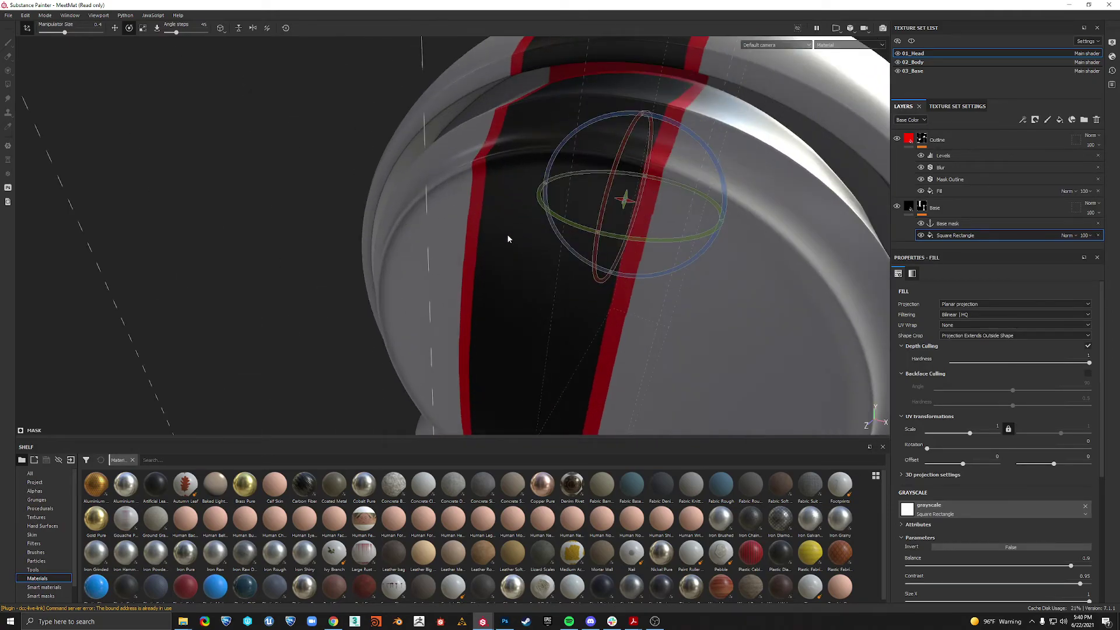
scroll(469, 224, down, 4)
shift+right_drag(469, 224, 631, 249)
alt+drag(631, 246, 615, 278)
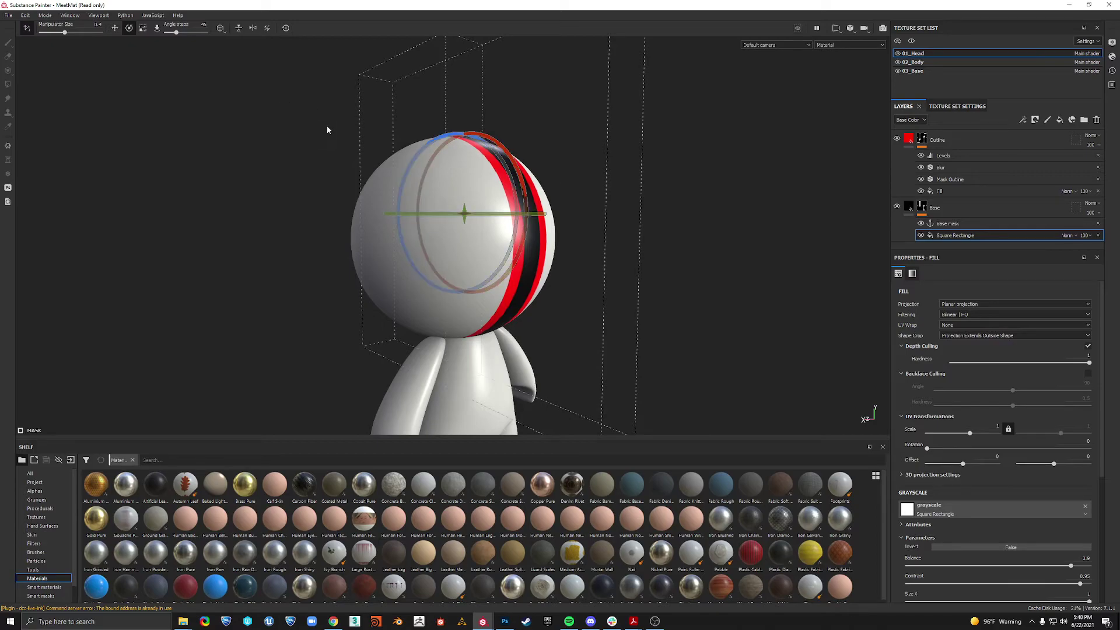
Check the stripe in the 2D UV view, then show the 3D and 2D views together and compare the outline at the back
key(F3)
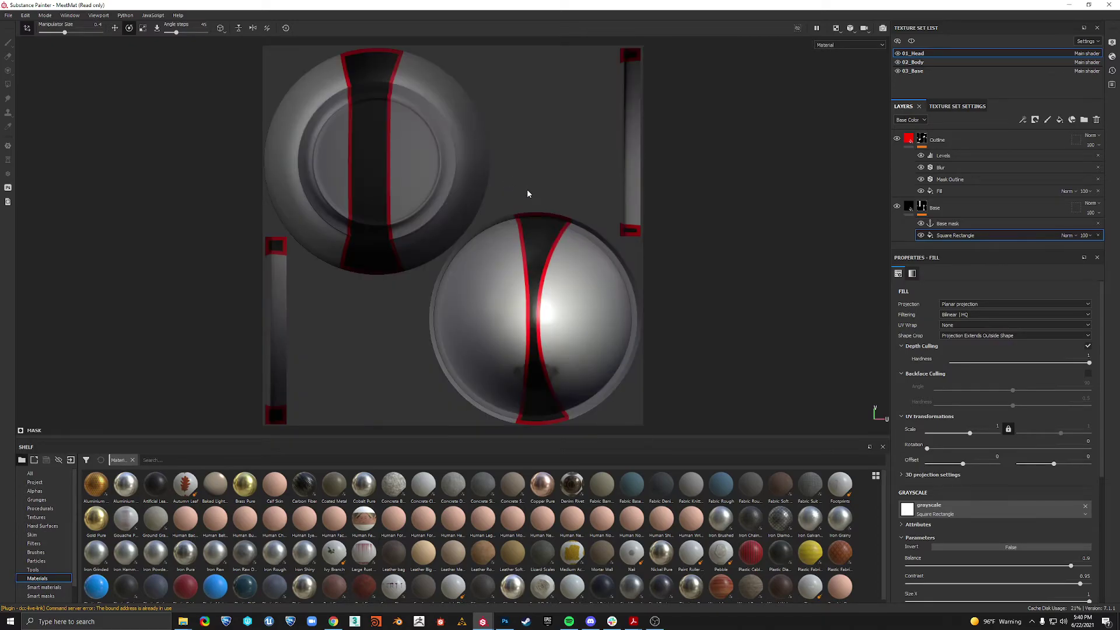
key(F1)
alt+drag(365, 207, 239, 245)
alt+right_drag(240, 245, 300, 151)
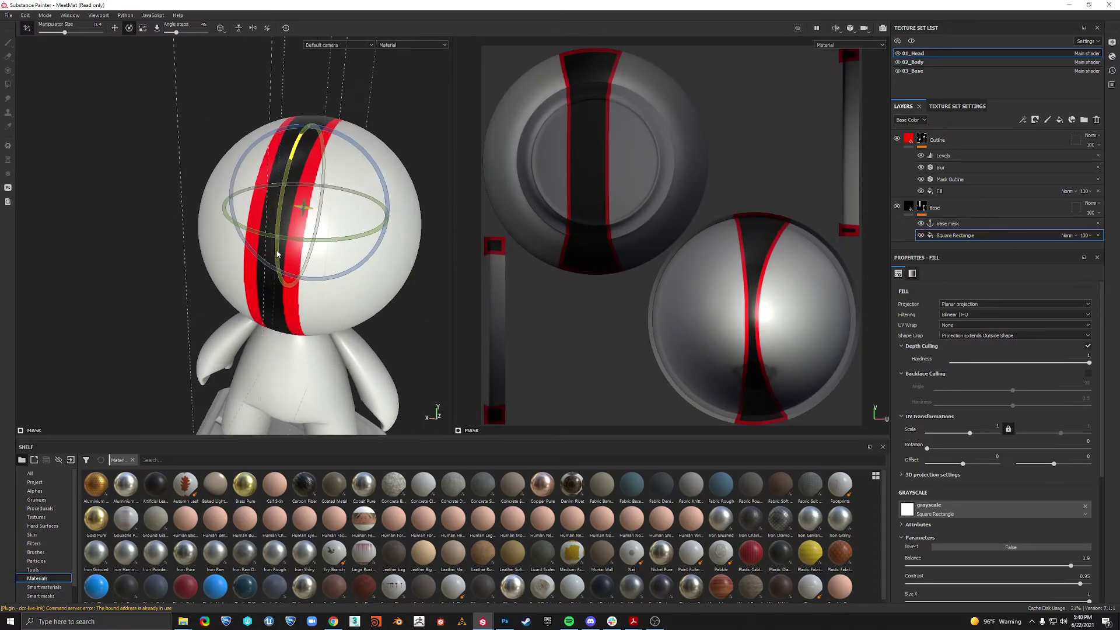
alt+drag(300, 151, 256, 207)
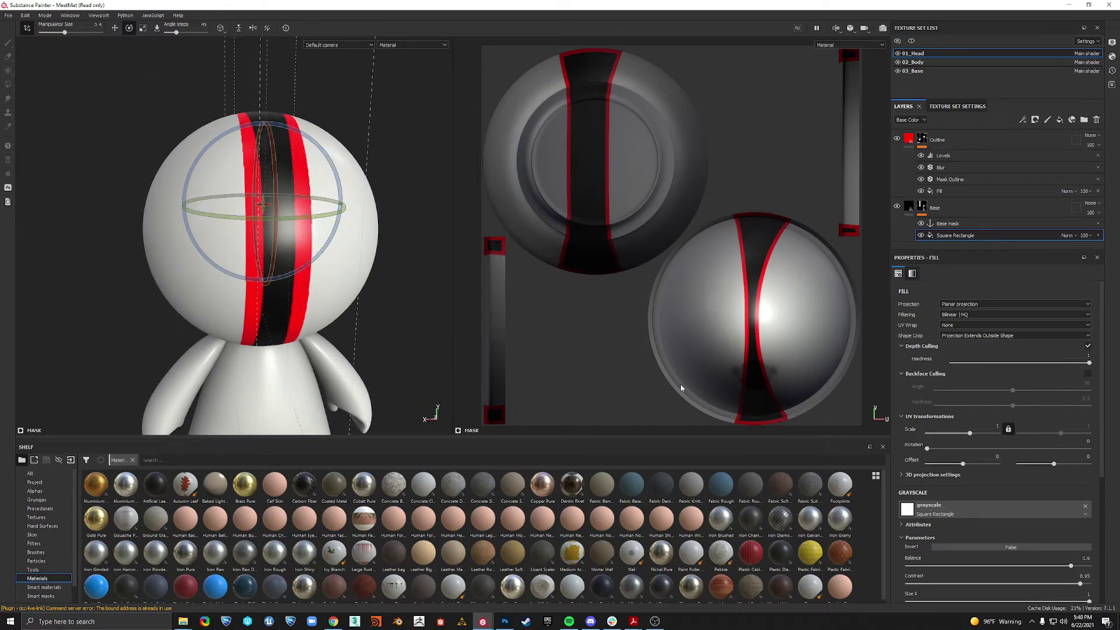
Move the Square Rectangle projection slightly sideways to reposition the stripe across the head, and check it at the back
alt+drag(383, 322, 313, 223)
key(w)
mouse_move(209, 201)
mouse_down()
mouse_move(219, 202)
mouse_move(185, 203)
mouse_move(199, 204)
mouse_up()
mouse_move(280, 252)
alt+mouse_down()
mouse_move(242, 264)
mouse_move(383, 262)
mouse_move(280, 245)
alt+mouse_up()
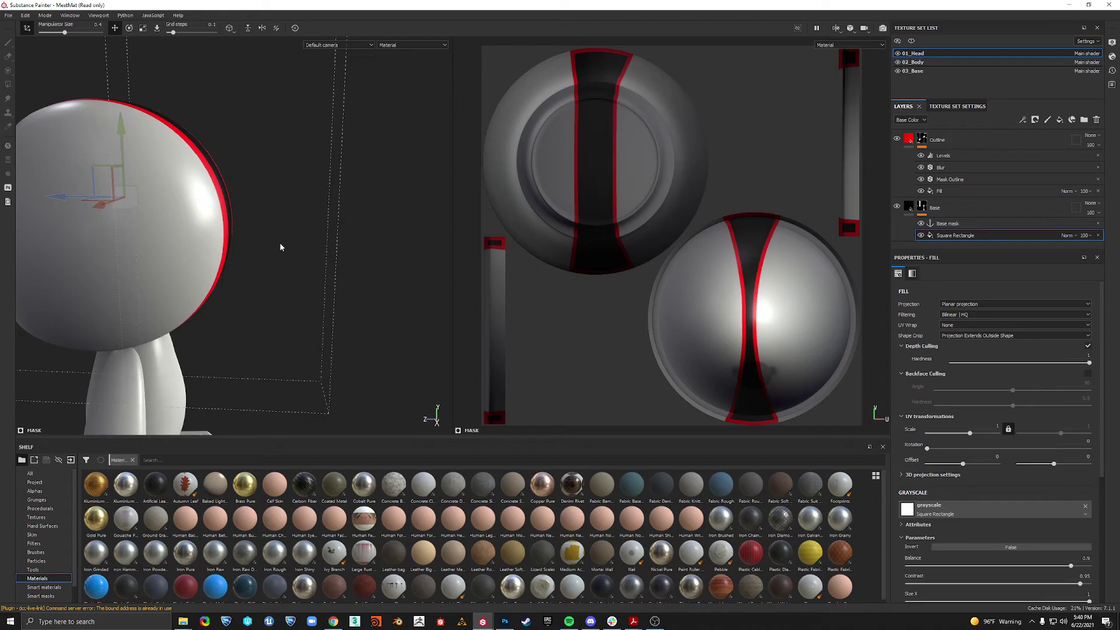
alt+drag(350, 237, 243, 261)
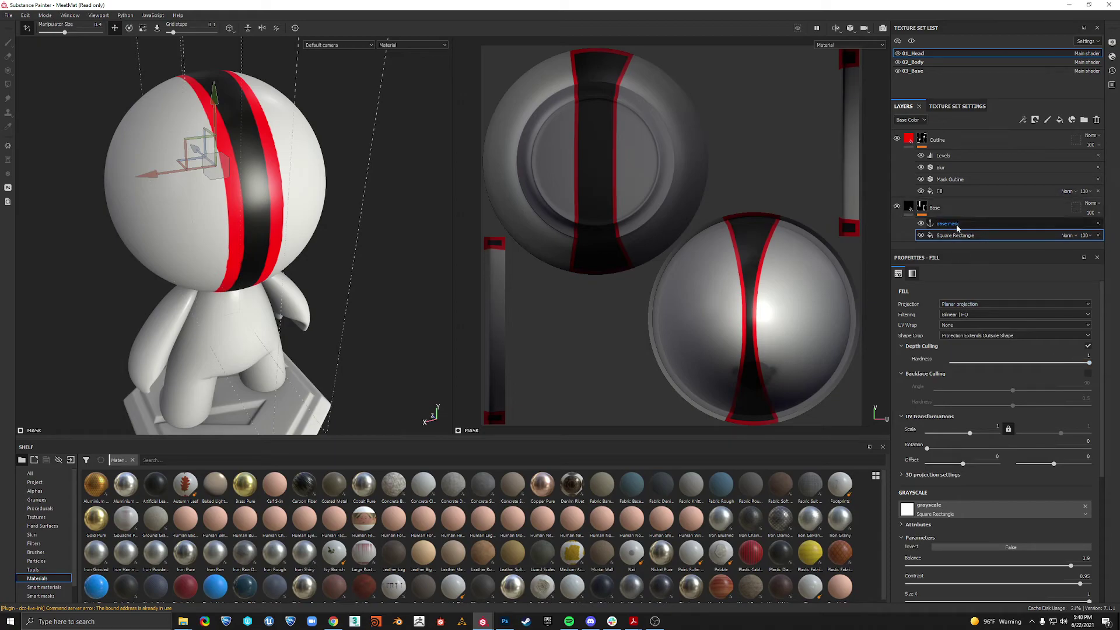
Bring up the Mask Outline filter's parameters and examine the red outline across the back, crown and front of the head
click(948, 223)
click(942, 180)
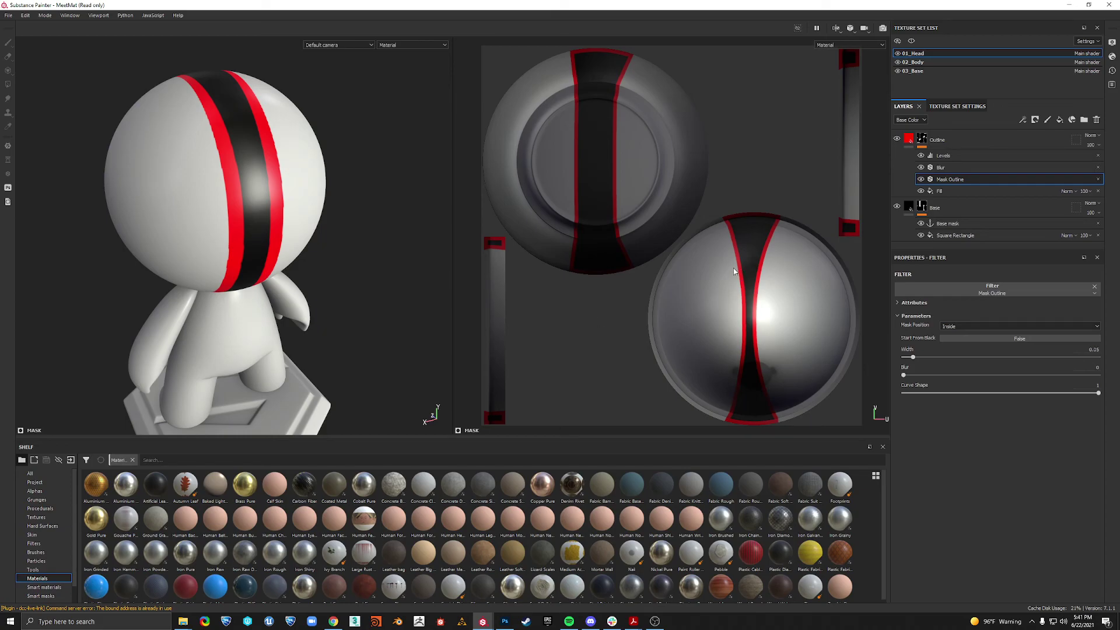
alt+drag(332, 304, 403, 308)
scroll(676, 276, down, 2)
alt+middle_drag(202, 285, 254, 314)
scroll(220, 322, up, 3)
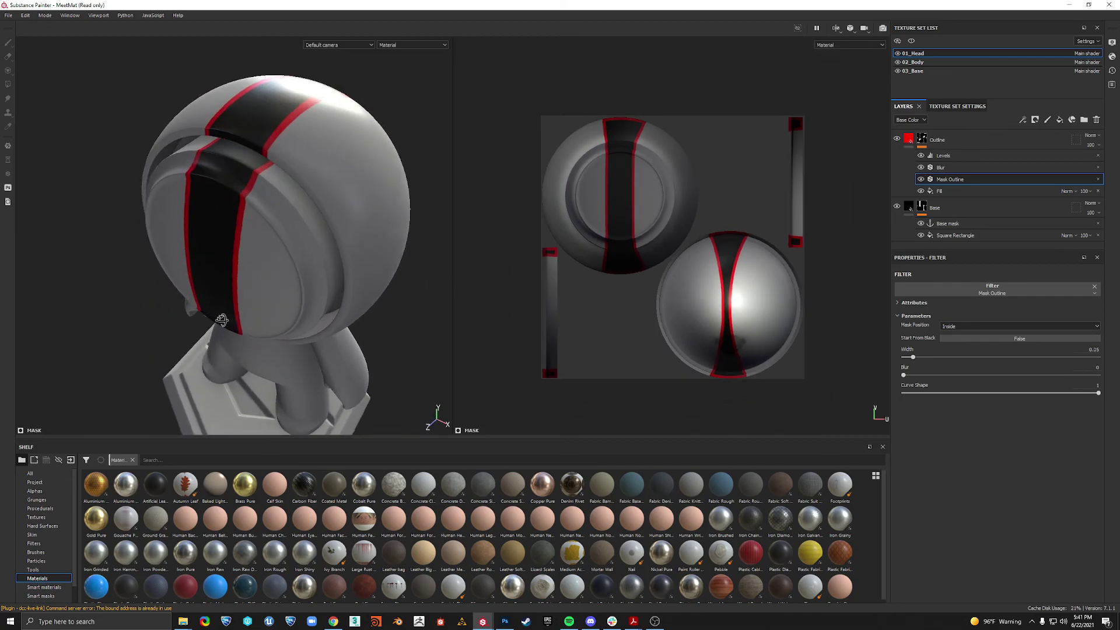
alt+drag(222, 320, 329, 226)
shift+right_drag(328, 226, 249, 244)
scroll(248, 243, down, 1)
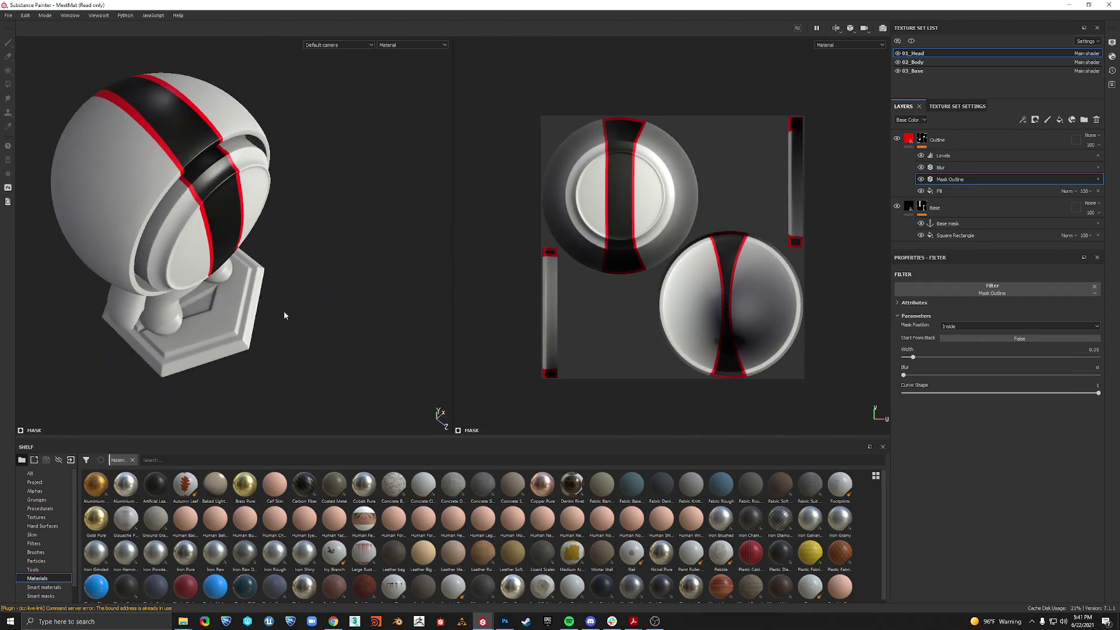